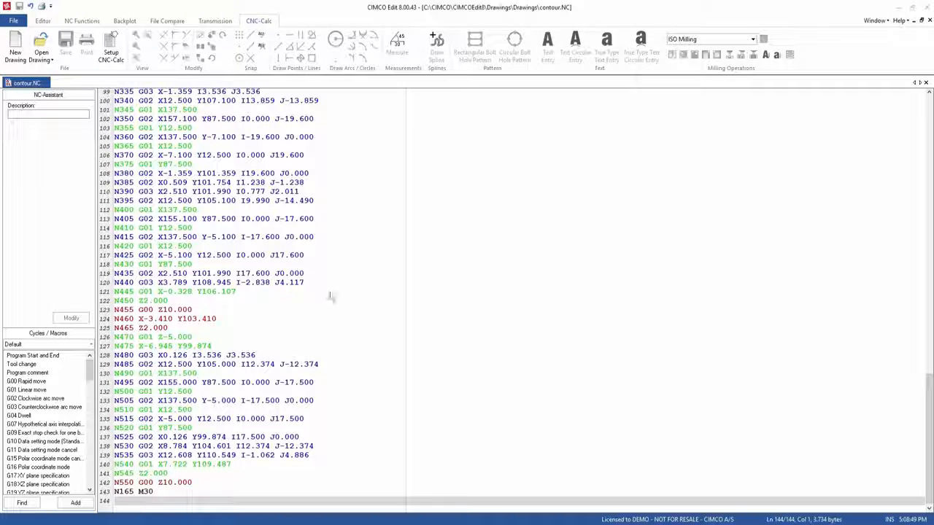
Step: Check in the global setup's plugin settings whether CNC-Calc is disabled
{"action": "left_click", "coordinate": [43, 20]}
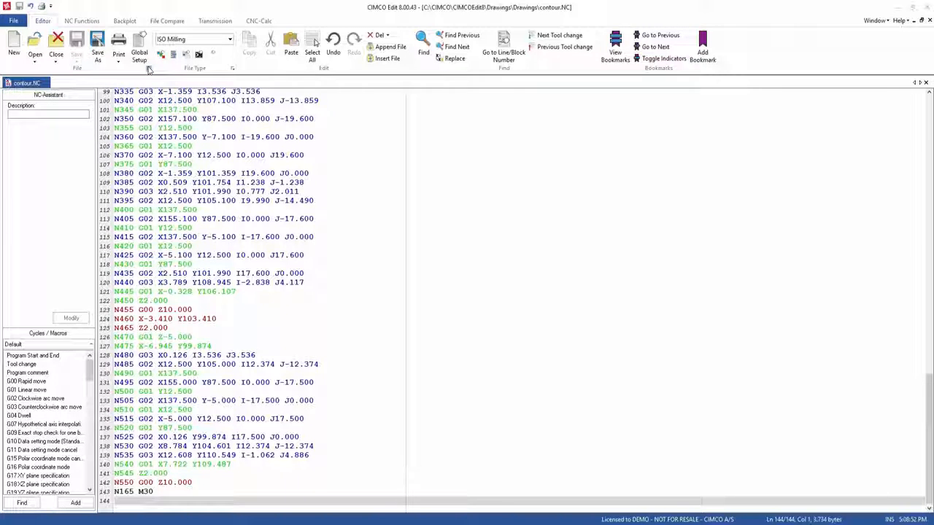
{"action": "left_click", "coordinate": [142, 59]}
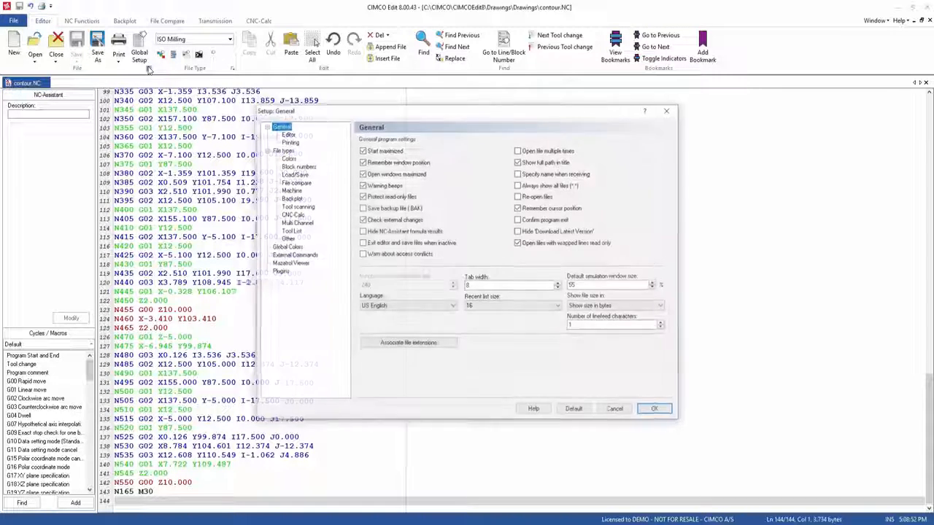
{"action": "left_click", "coordinate": [281, 272]}
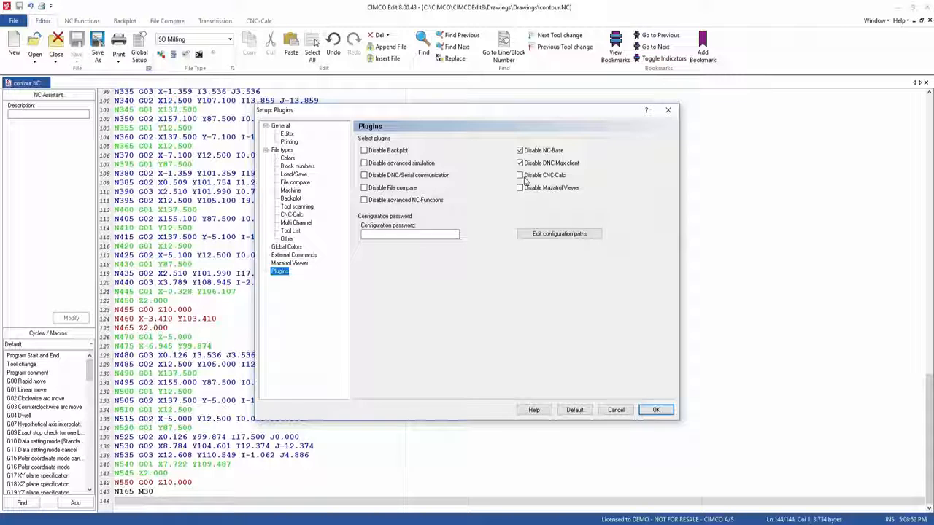
{"action": "left_click", "coordinate": [656, 411]}
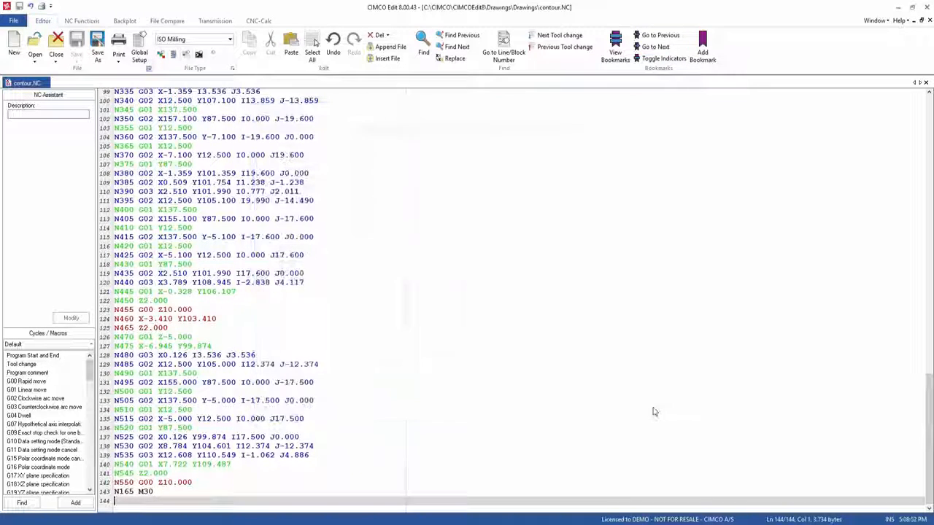
Step: Open the CNC-Calc drawing Tutorial-1.cdd and choose ISO Milling as the format for the milling operations
{"action": "left_click", "coordinate": [255, 21]}
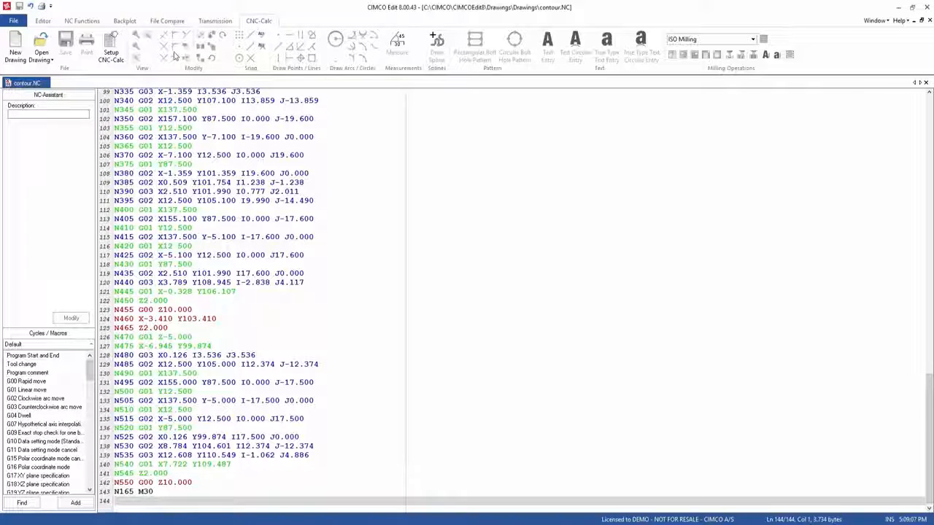
{"action": "left_click", "coordinate": [42, 43]}
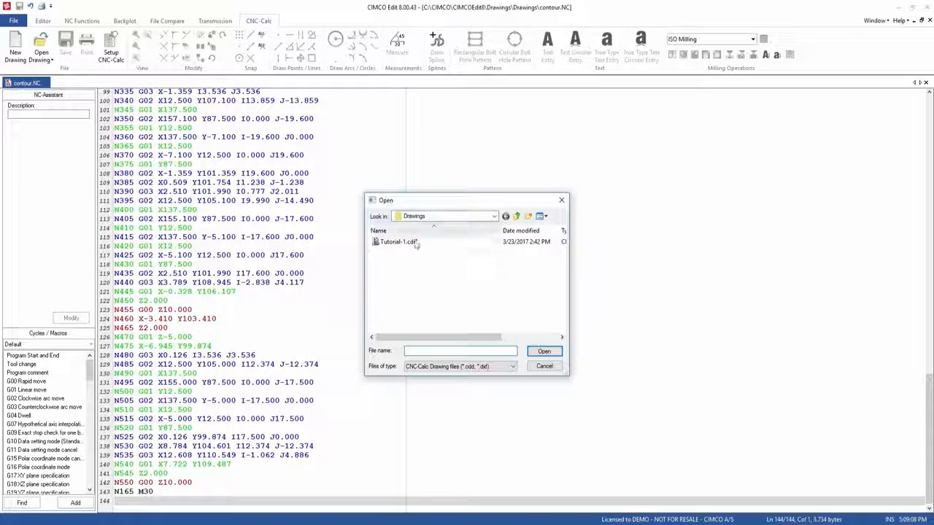
{"action": "left_click", "coordinate": [398, 242]}
{"action": "left_click", "coordinate": [543, 354]}
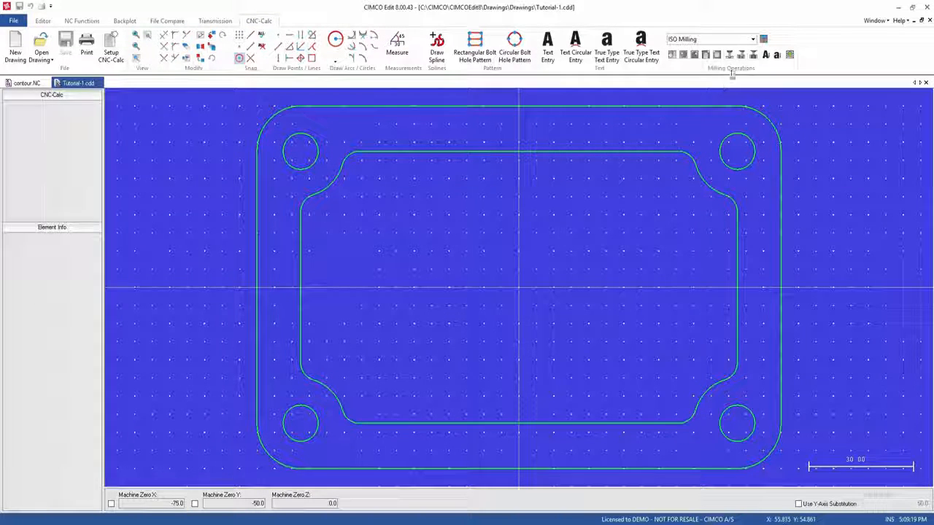
{"action": "left_click", "coordinate": [753, 39]}
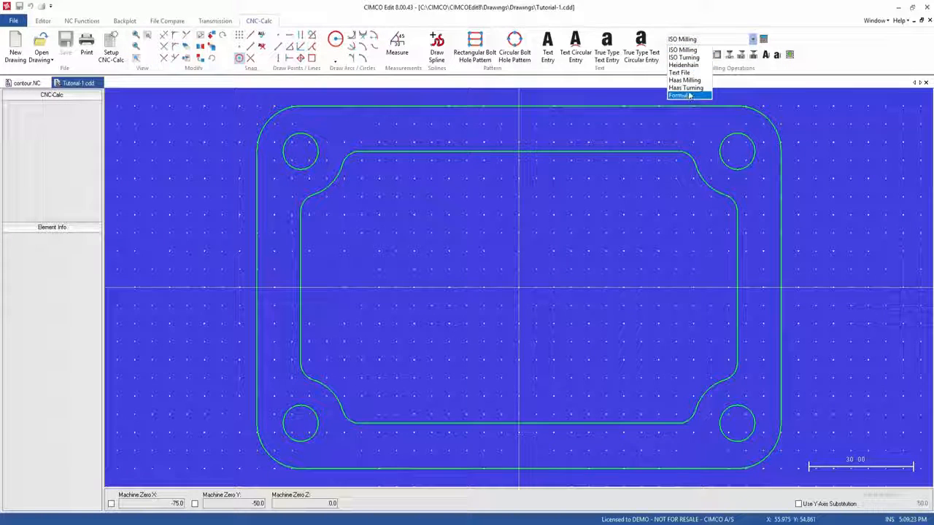
{"action": "left_click", "coordinate": [688, 51]}
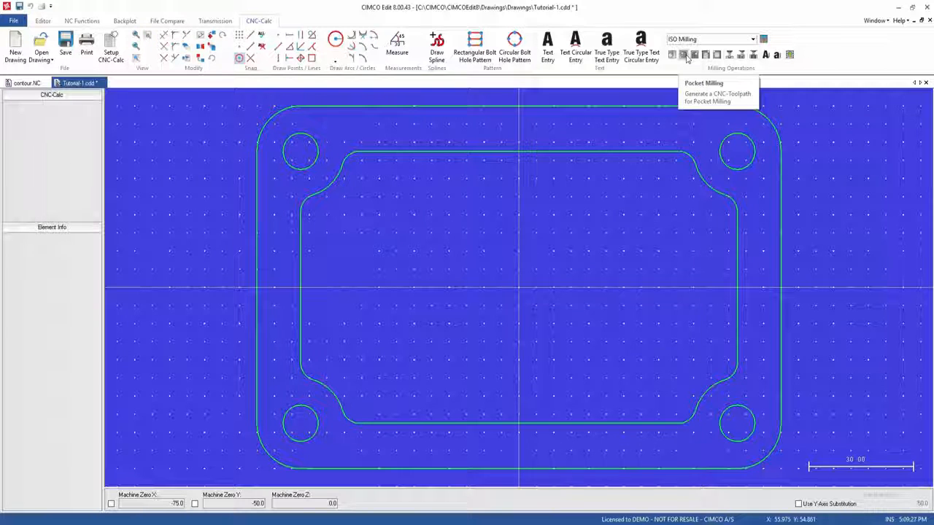
Step: Start a Pocket Milling operation with the comment POCKET and select the plate's inner contour as the pocket boundary
{"action": "left_click", "coordinate": [684, 57]}
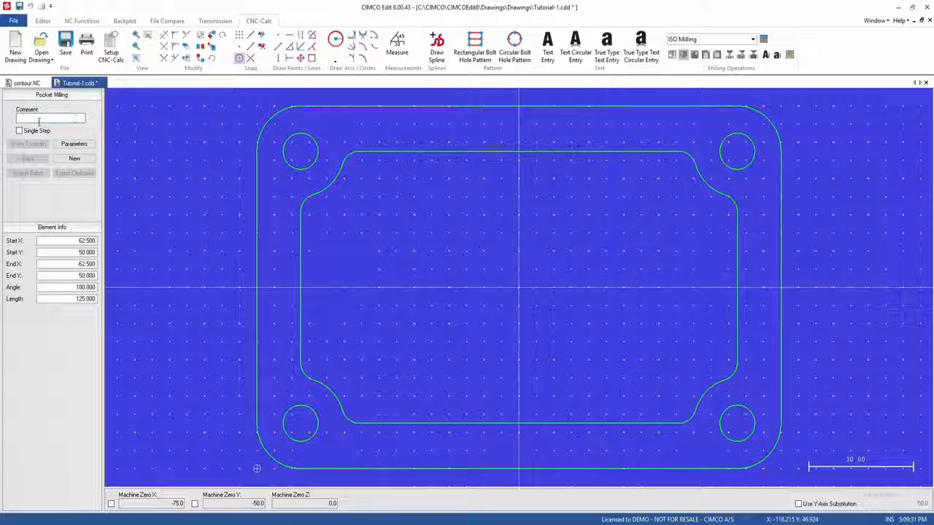
{"action": "left_click", "coordinate": [39, 119]}
{"action": "type", "text": "POCK"}
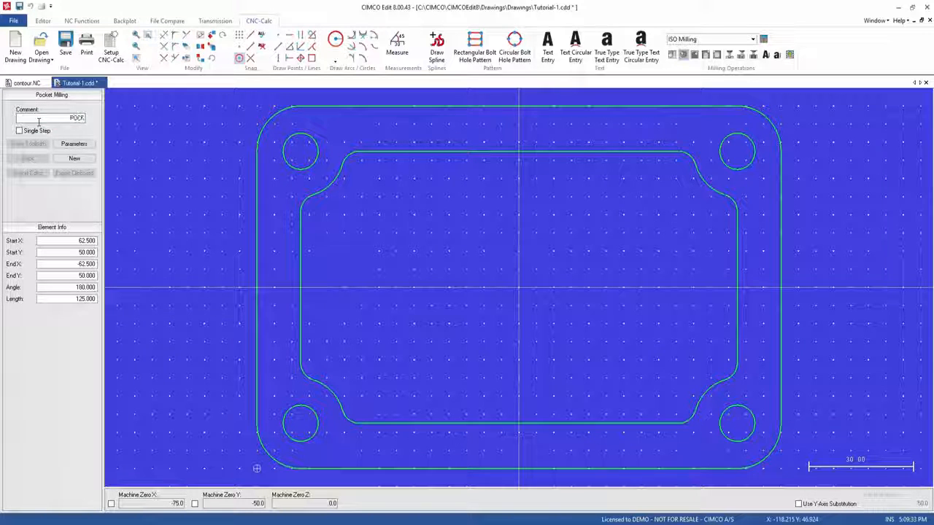
{"action": "type", "text": "ET"}
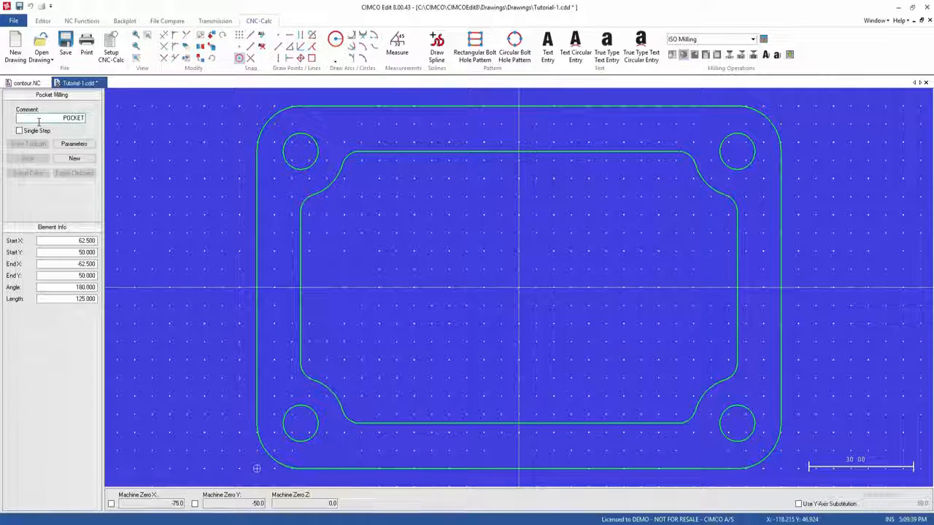
{"action": "left_click", "coordinate": [319, 191]}
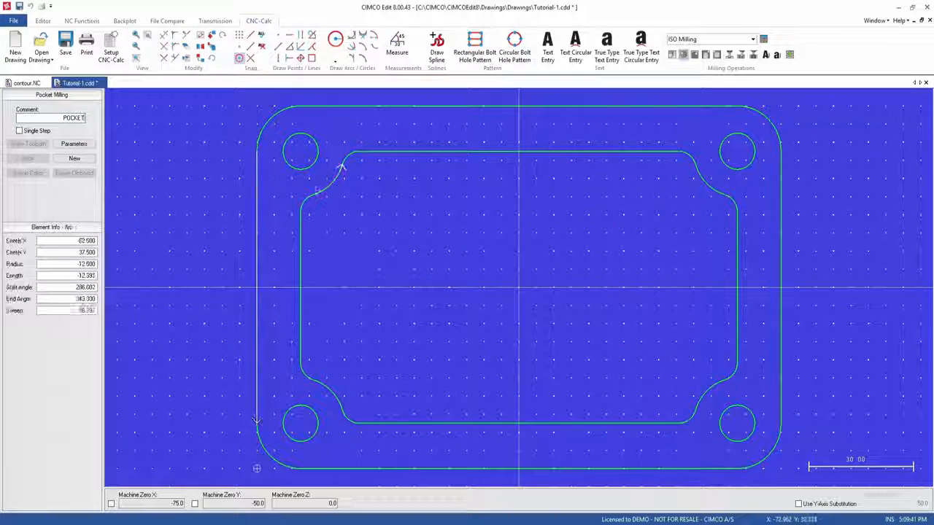
{"action": "left_click", "coordinate": [320, 193]}
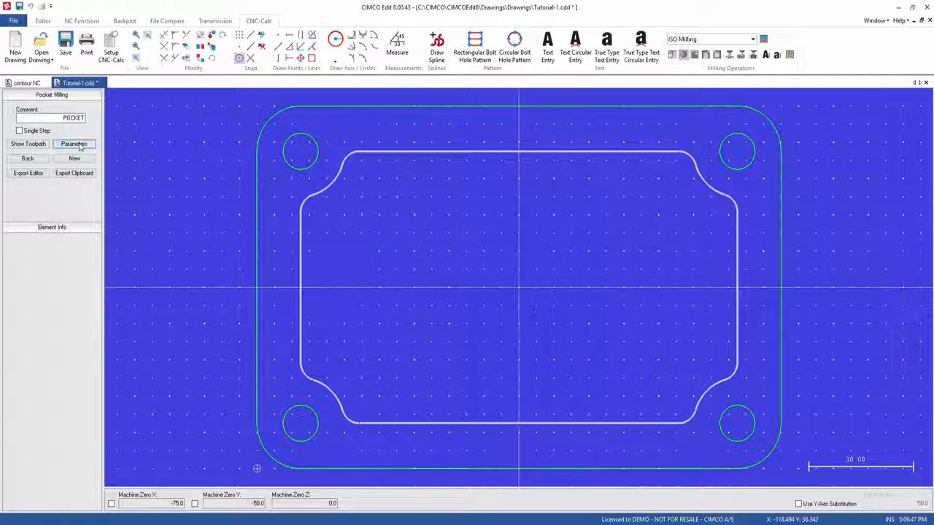
Step: Set the cutter diameter to 10 in the general pocket milling parameters
{"action": "left_click", "coordinate": [78, 144]}
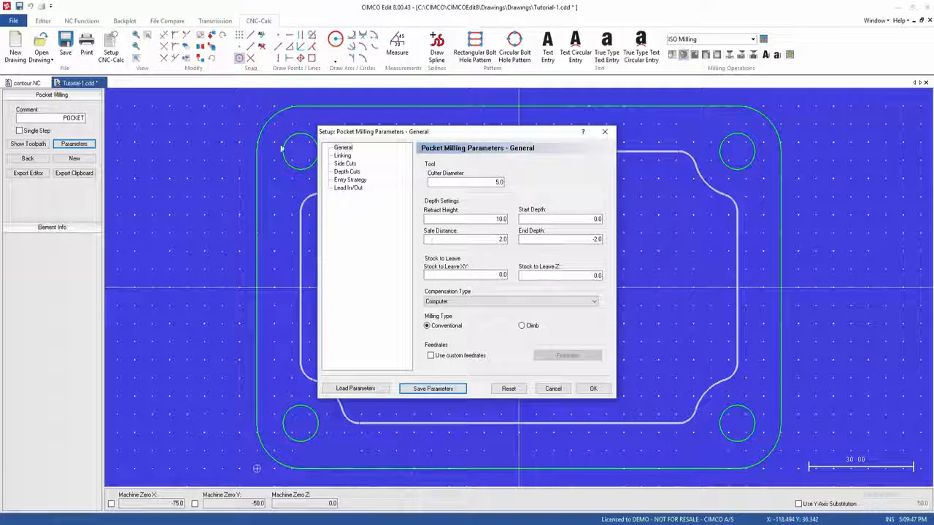
{"action": "left_click", "coordinate": [342, 148]}
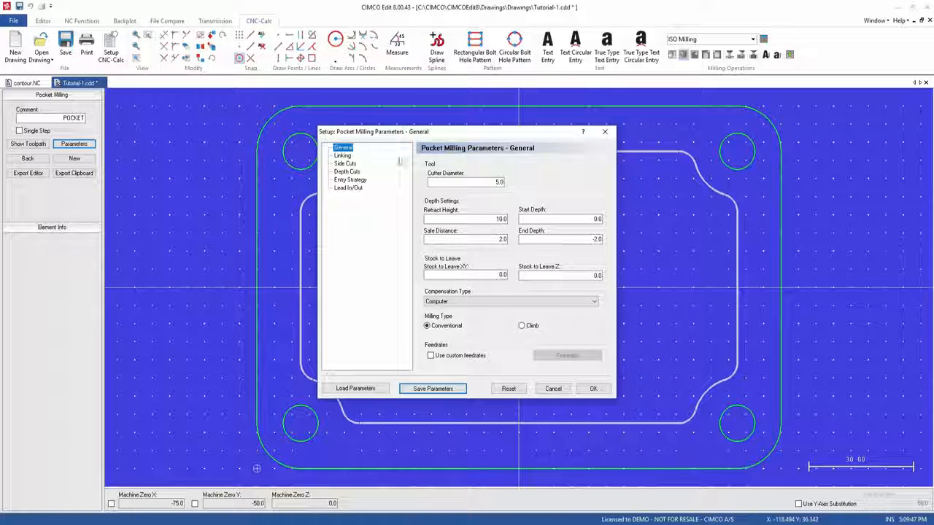
{"action": "double_click", "coordinate": [480, 181]}
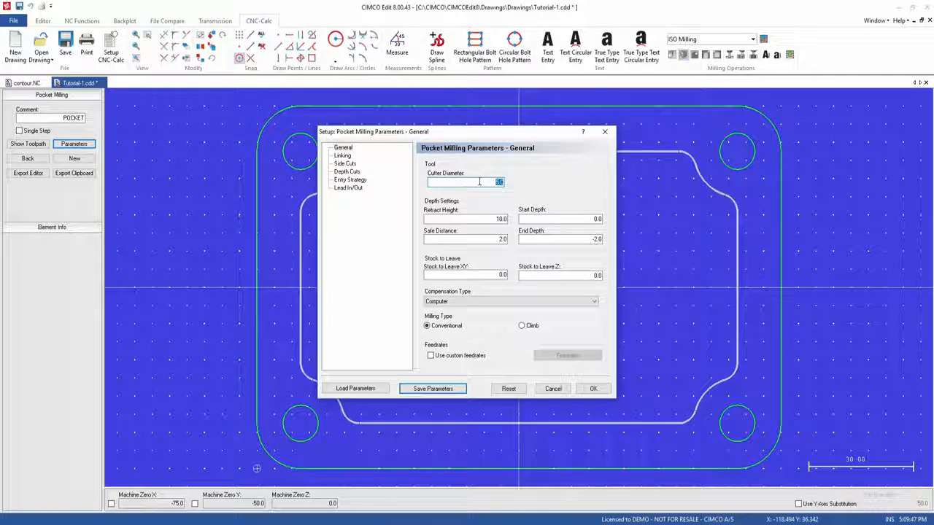
{"action": "type", "text": "10"}
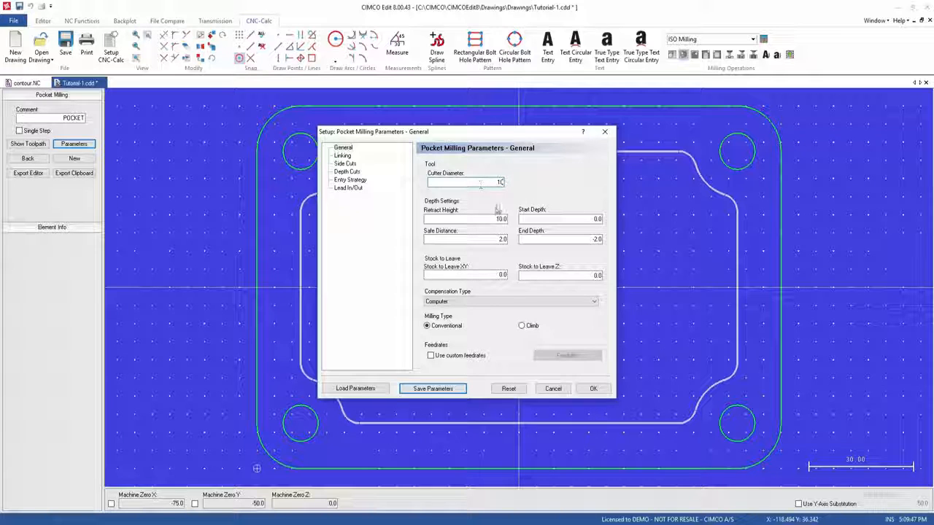
Step: Set the pocket's retract height to 10, safe distance to 2, start depth to 0 and end depth to -4
{"action": "double_click", "coordinate": [489, 219]}
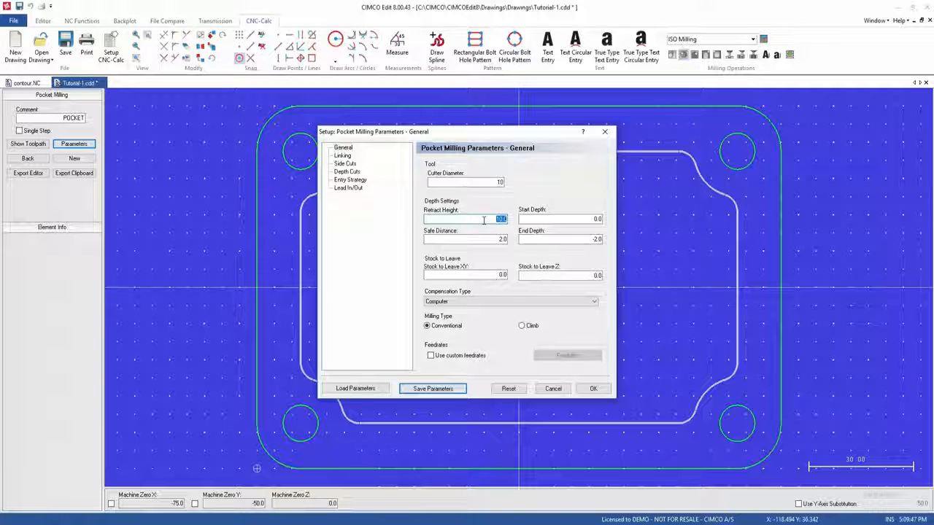
{"action": "type", "text": "10"}
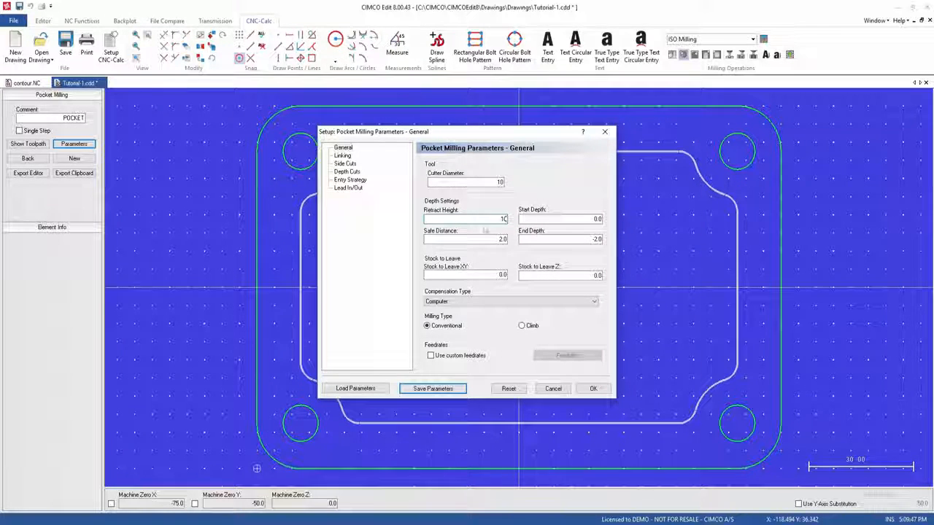
{"action": "double_click", "coordinate": [497, 238]}
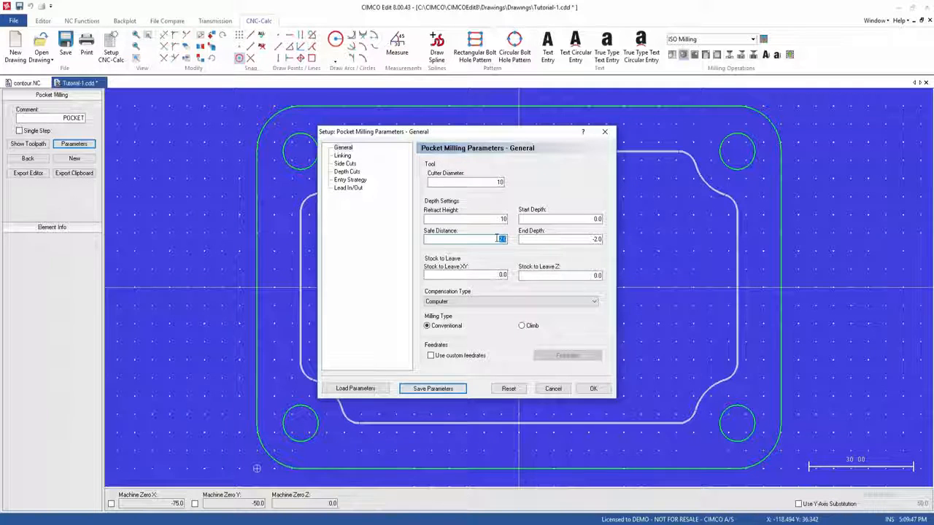
{"action": "type", "text": "2"}
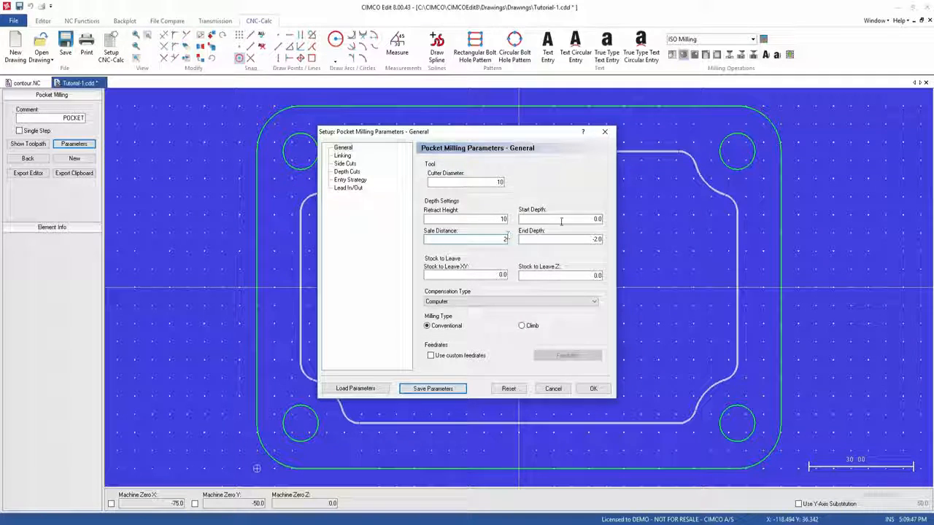
{"action": "double_click", "coordinate": [592, 219]}
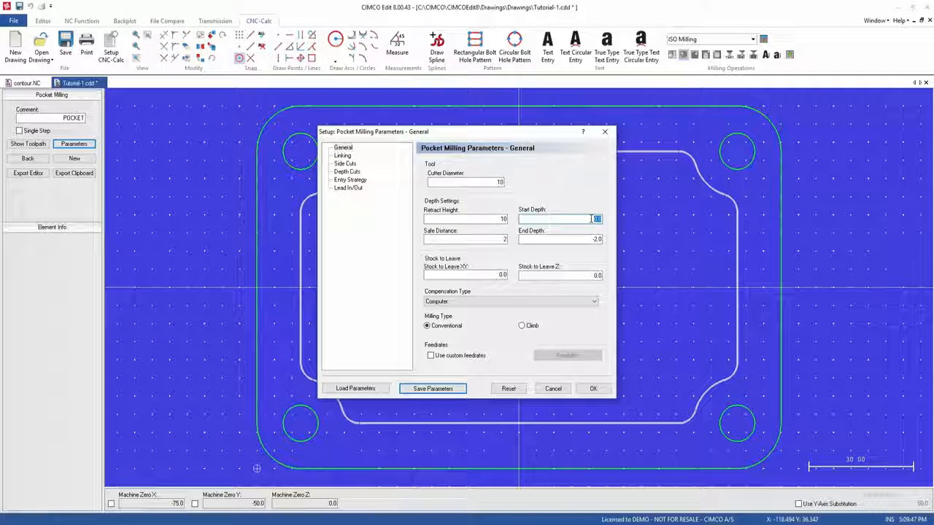
{"action": "type", "text": "0"}
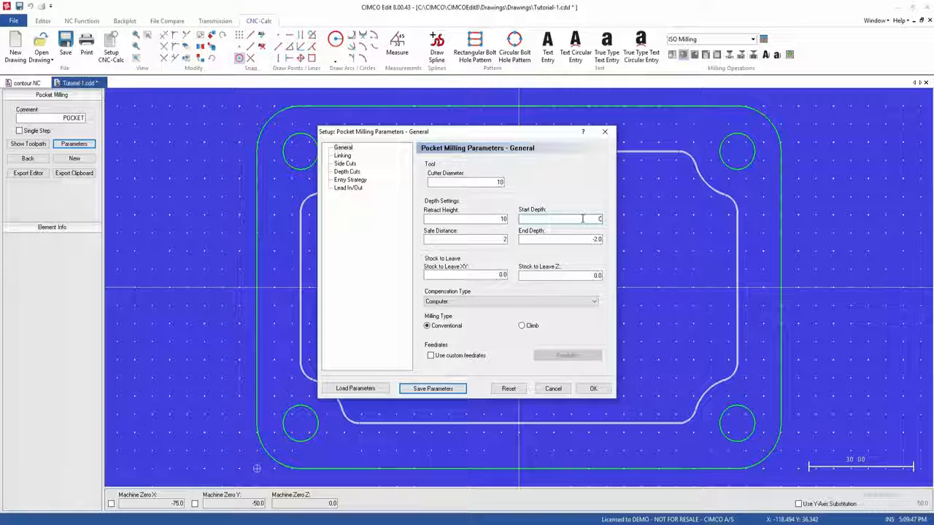
{"action": "double_click", "coordinate": [587, 238]}
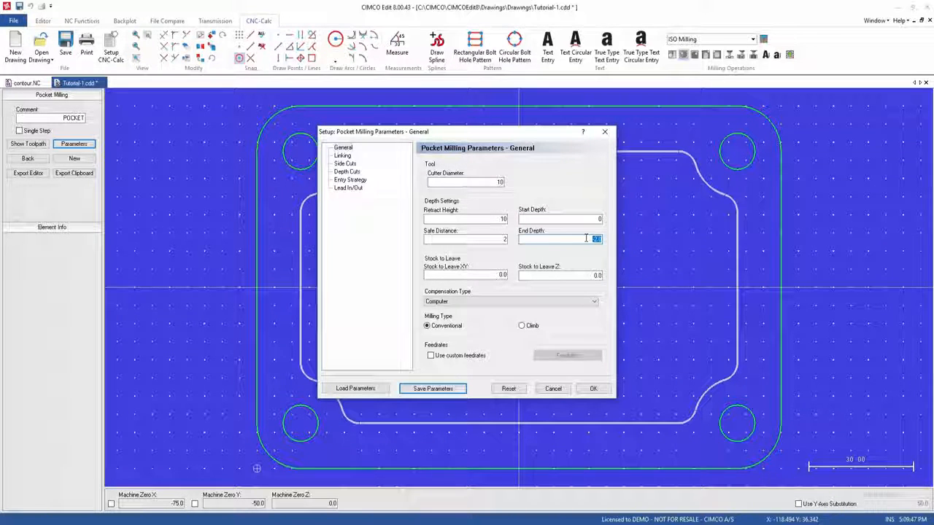
{"action": "type", "text": "-4"}
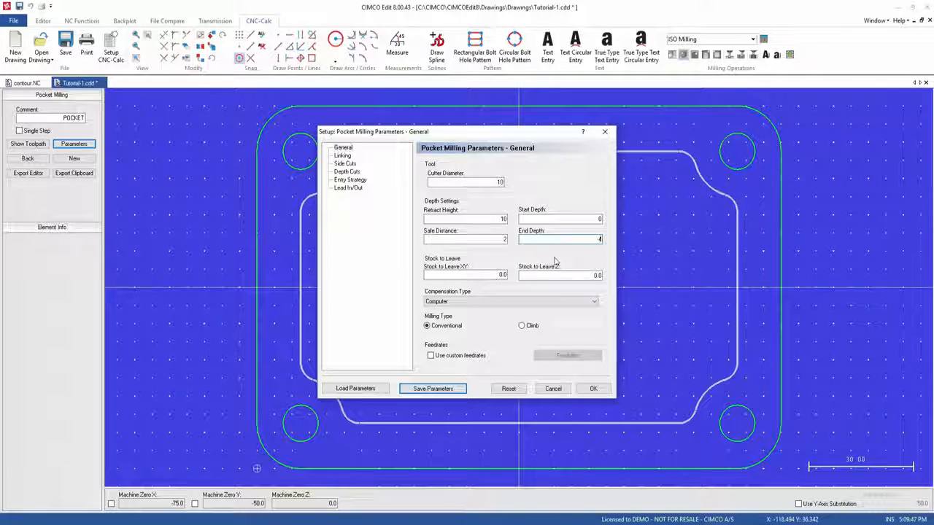
Step: Set the pocket's stock to leave to 0 in both XY and Z
{"action": "double_click", "coordinate": [489, 276]}
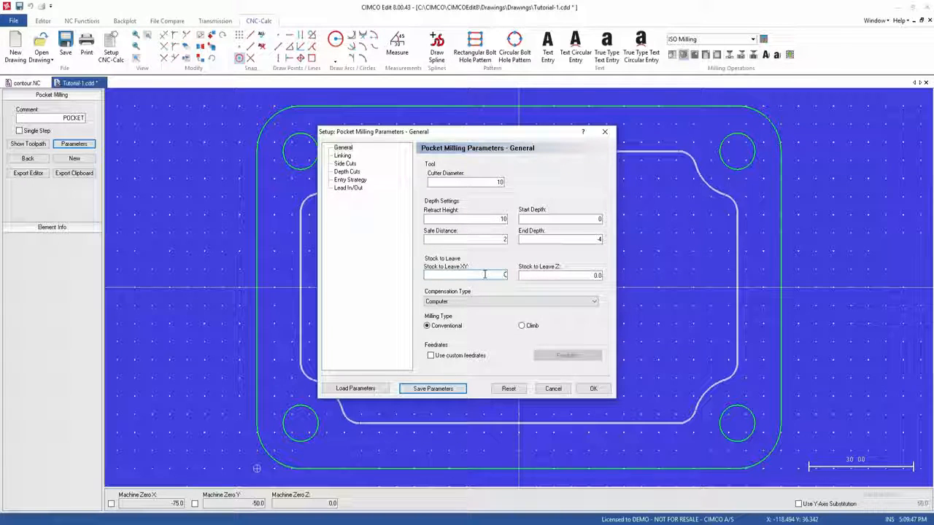
{"action": "left_click", "coordinate": [584, 275]}
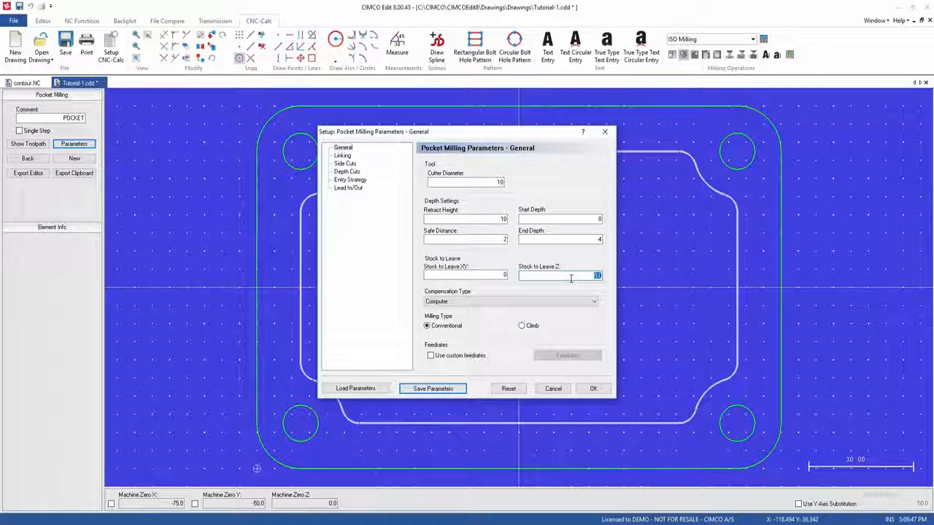
{"action": "type", "text": "0"}
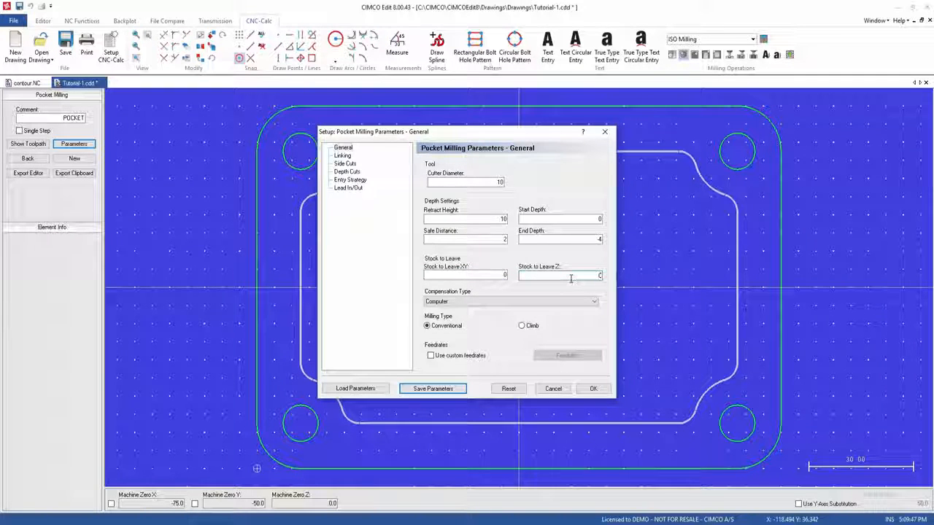
Step: Choose Computer as the compensation type and Climb as the milling type for the pocket
{"action": "left_click", "coordinate": [468, 302]}
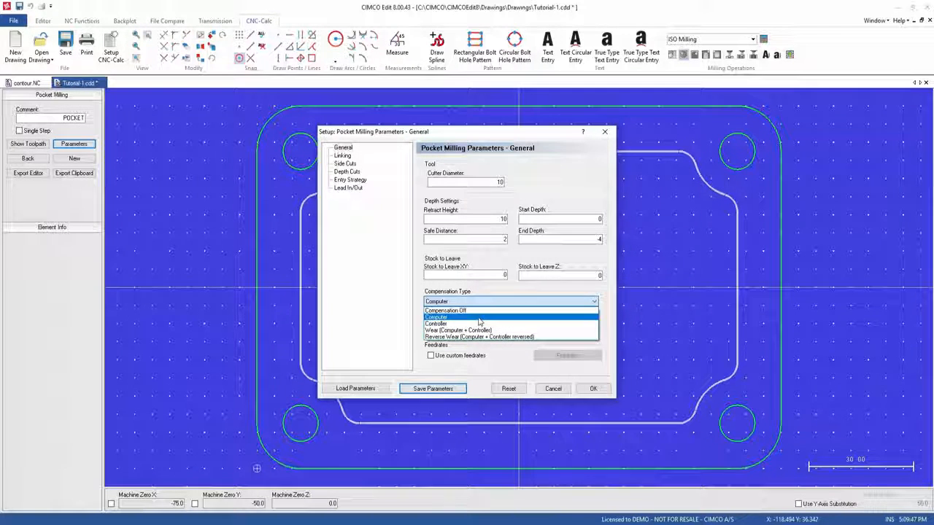
{"action": "left_click", "coordinate": [479, 319]}
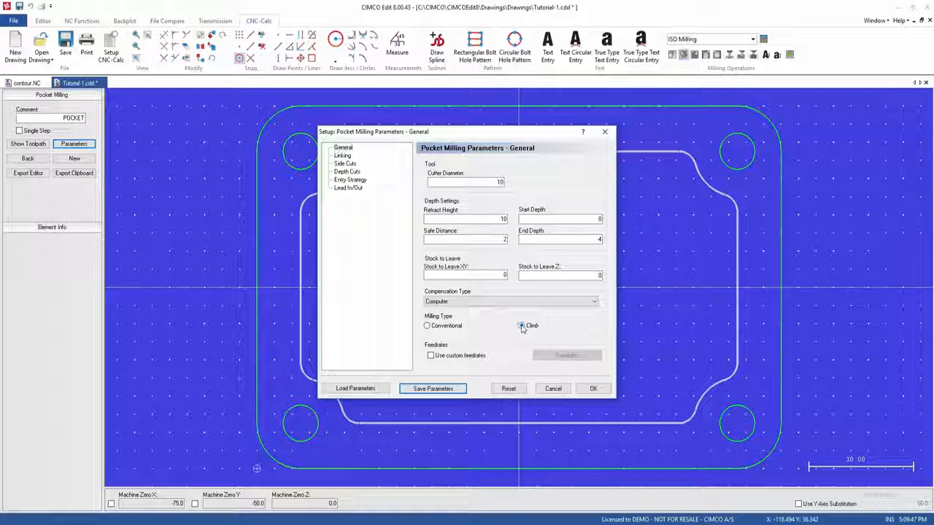
{"action": "left_click", "coordinate": [522, 327]}
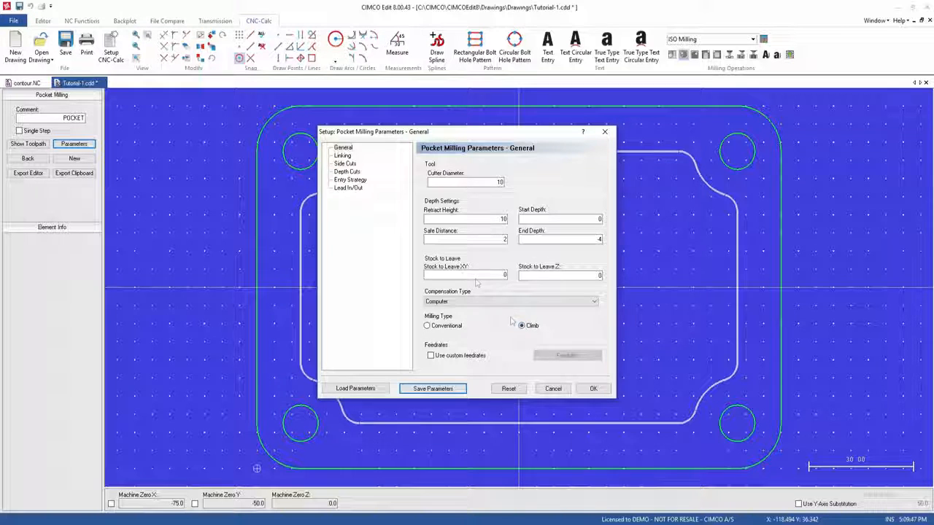
Step: In the pocket's side cuts, set the max roughing spacing to 3 and the finish passes to 1 cut with 0.1 spacing
{"action": "left_click", "coordinate": [345, 165]}
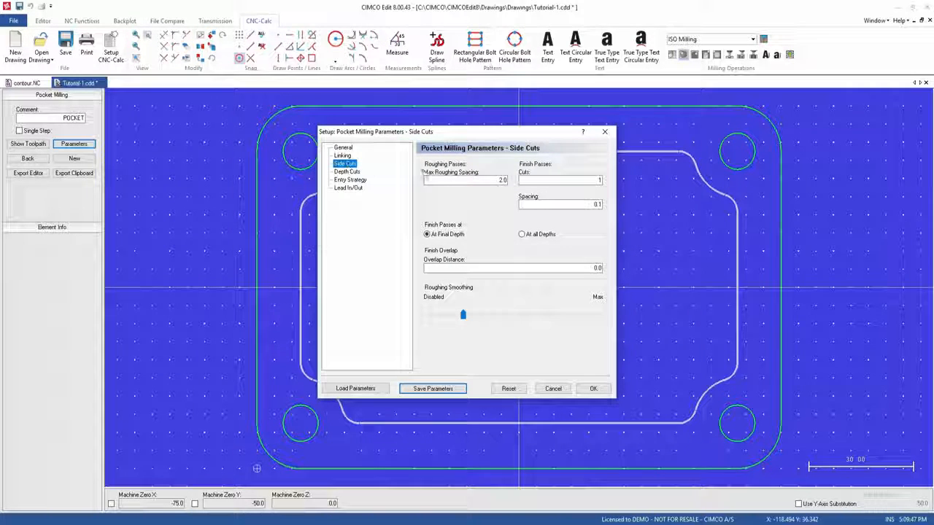
{"action": "double_click", "coordinate": [502, 180]}
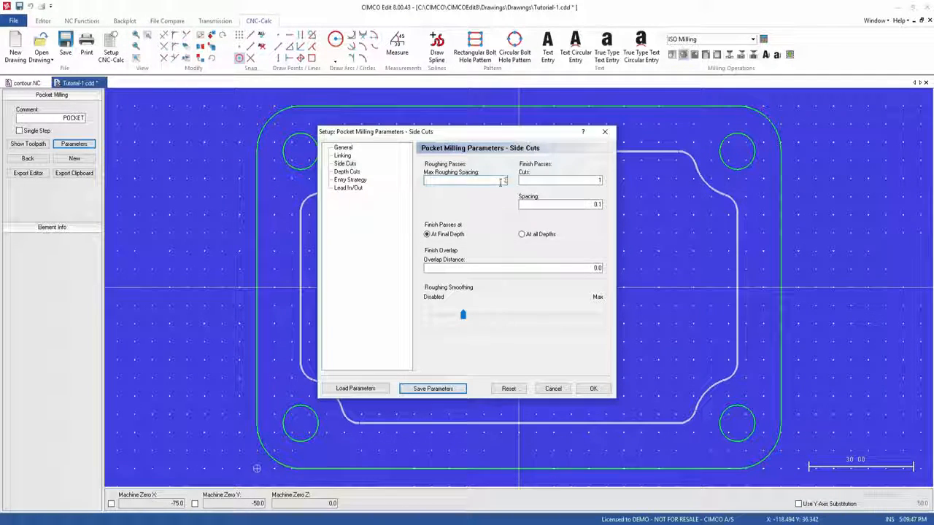
{"action": "type", "text": "3"}
{"action": "double_click", "coordinate": [596, 181]}
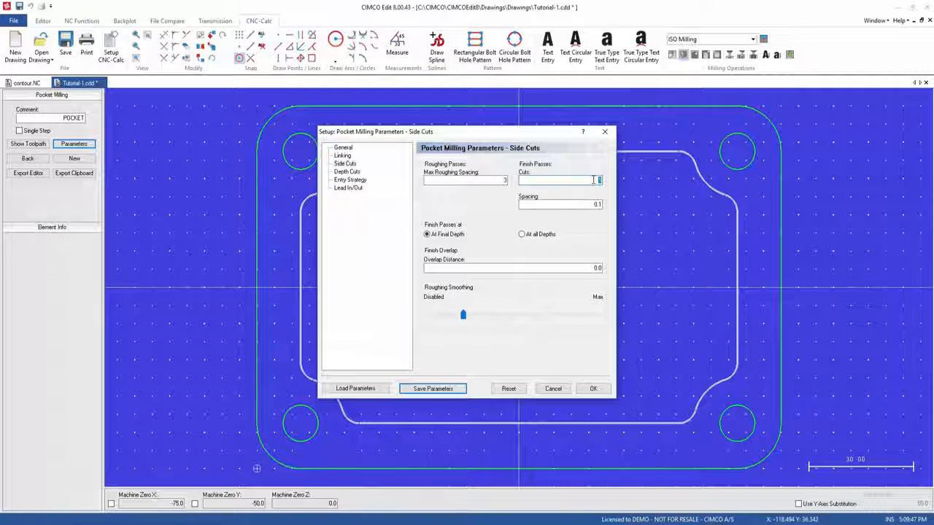
{"action": "type", "text": "1"}
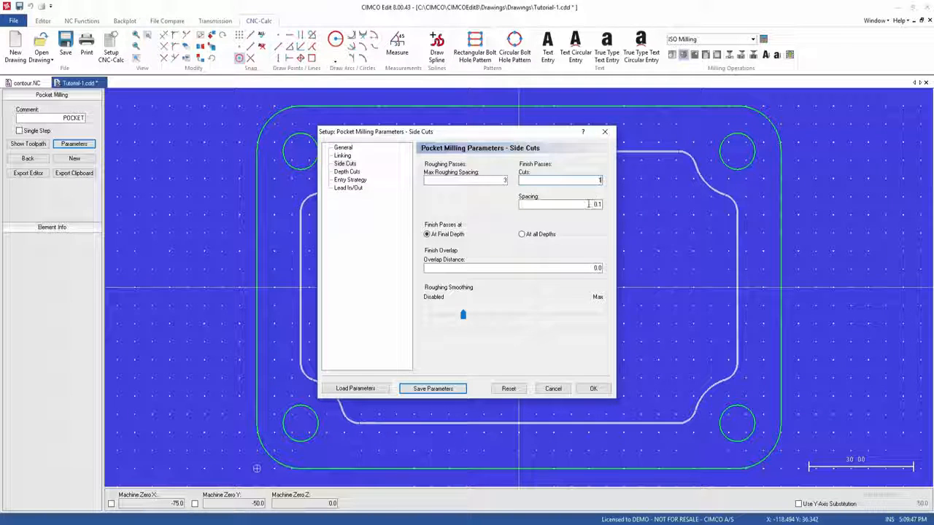
{"action": "double_click", "coordinate": [591, 205]}
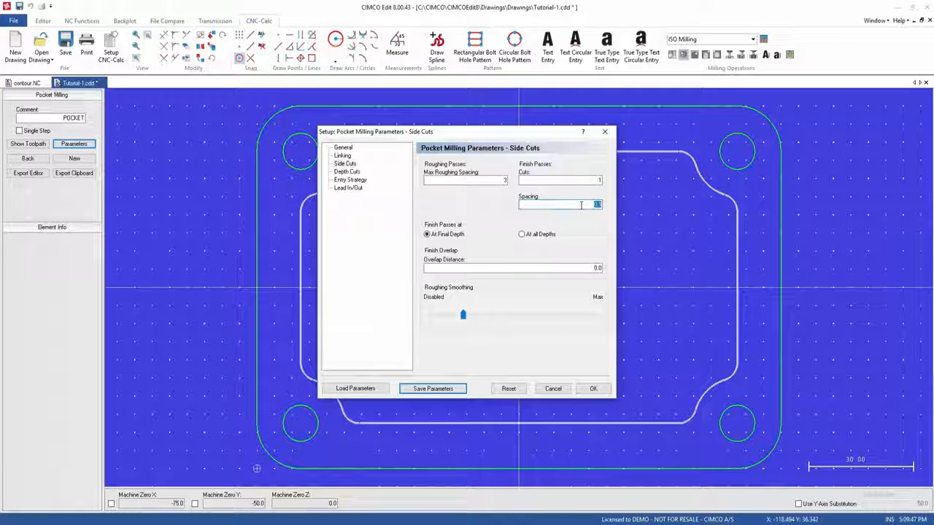
{"action": "type", "text": "0.1"}
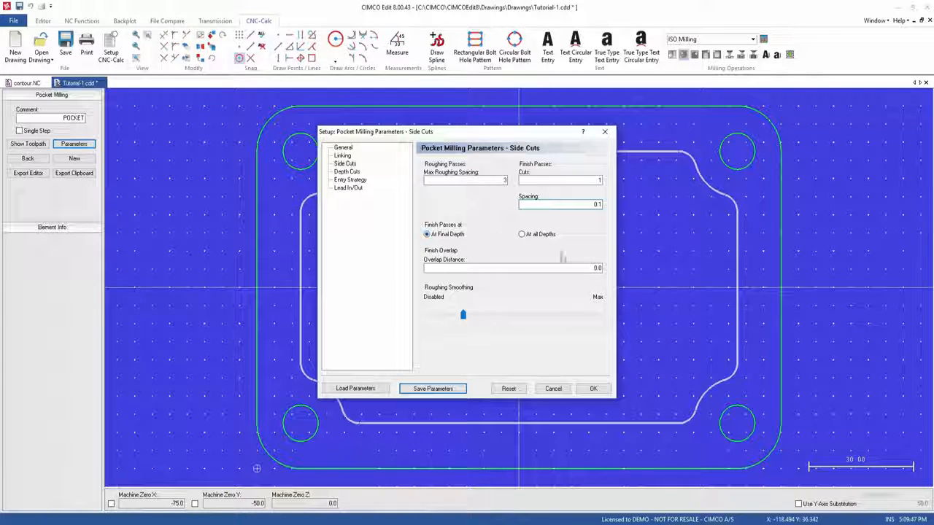
Step: Set the side cuts' finish overlap distance to 1 and lower the roughing smoothing to near the disabled end
{"action": "left_click_drag", "start_coordinate": [581, 267], "coordinate": [614, 272]}
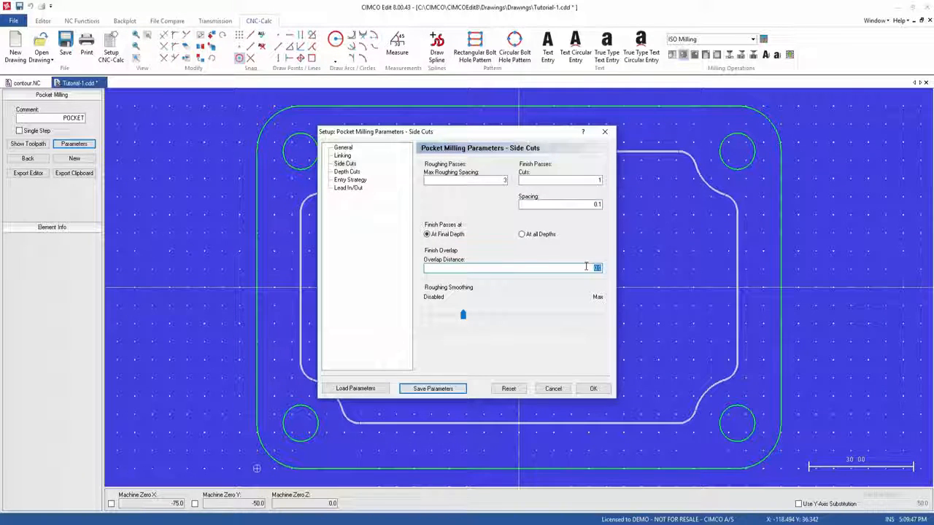
{"action": "type", "text": "1"}
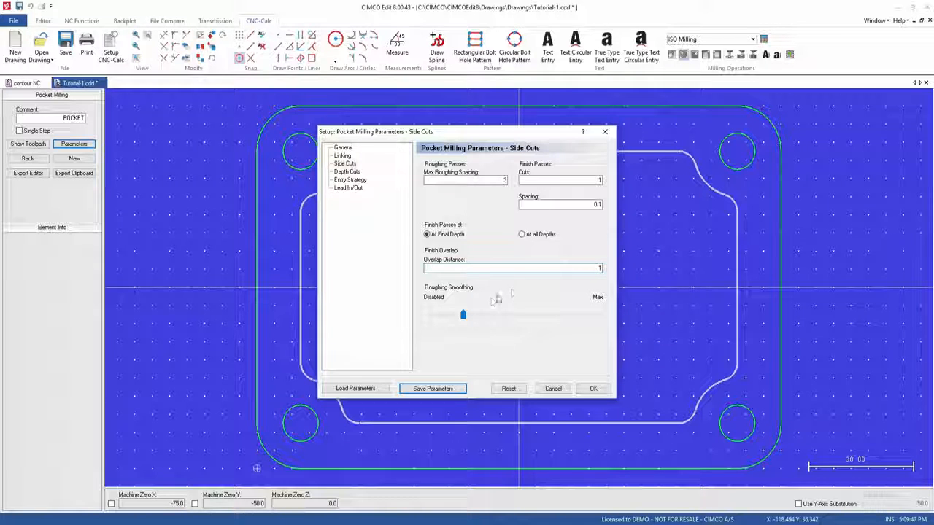
{"action": "left_click", "coordinate": [464, 316]}
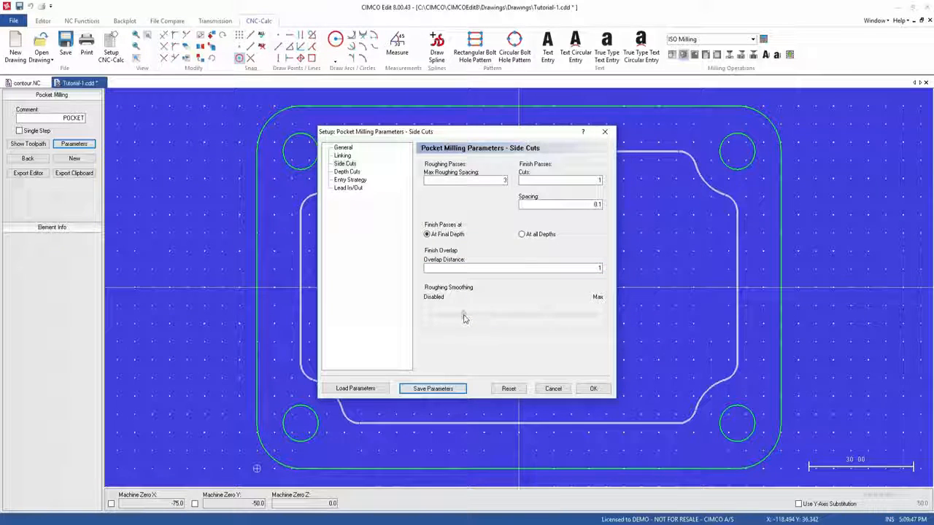
{"action": "left_click_drag", "start_coordinate": [464, 318], "coordinate": [491, 319]}
{"action": "left_click_drag", "start_coordinate": [461, 319], "coordinate": [446, 318]}
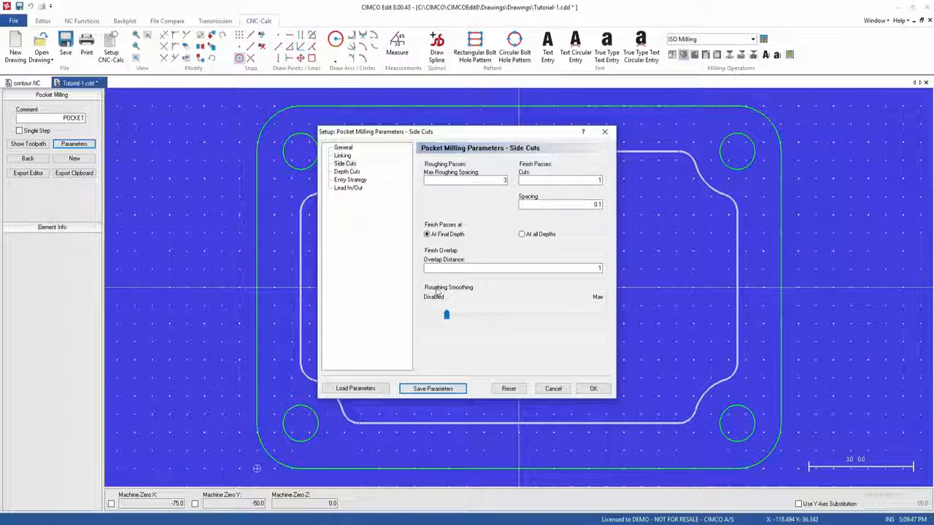
Step: Enable depth cuts for the pocket with max roughing steps of 2 and 1 finish cut with a step of 0.1
{"action": "left_click", "coordinate": [348, 173]}
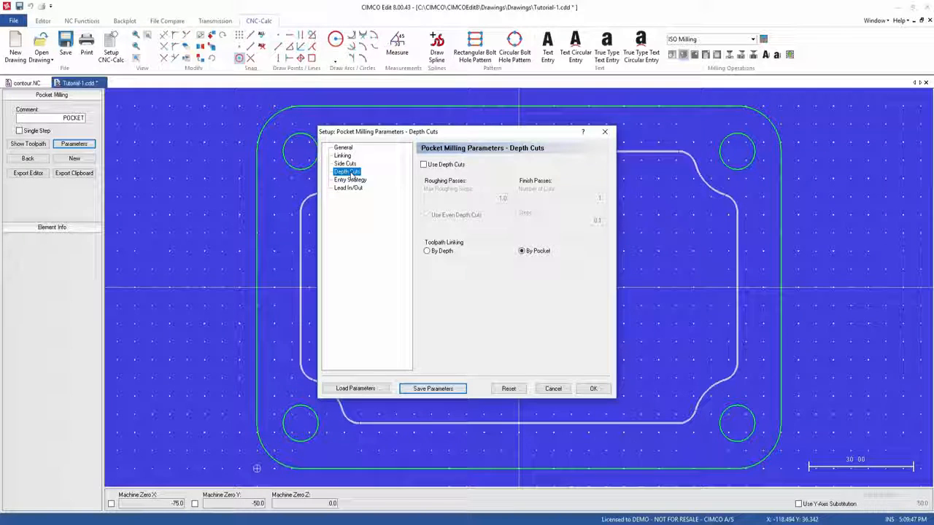
{"action": "left_click", "coordinate": [423, 165]}
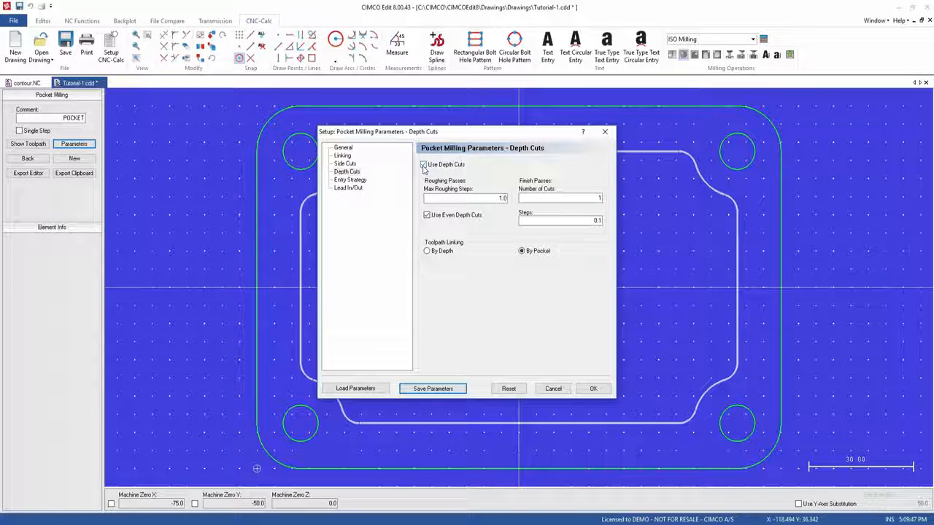
{"action": "left_click_drag", "start_coordinate": [480, 198], "coordinate": [512, 200]}
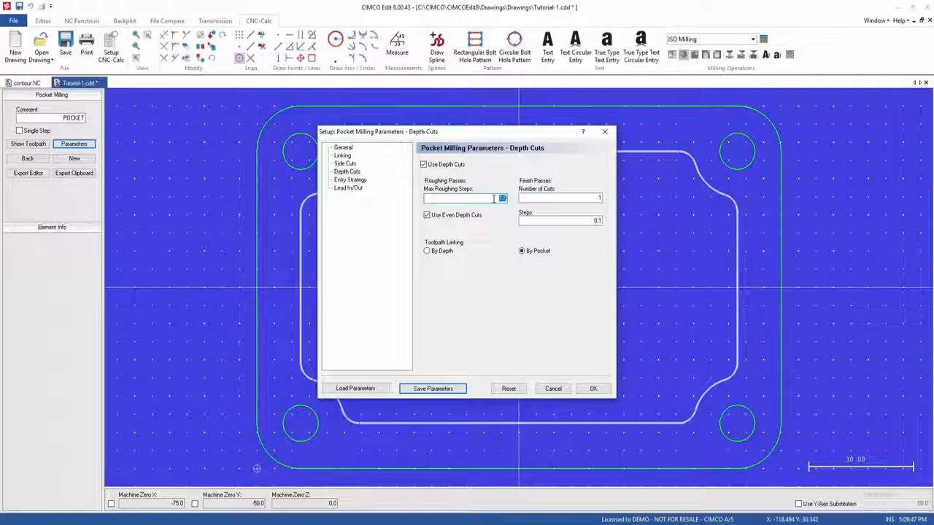
{"action": "type", "text": "2"}
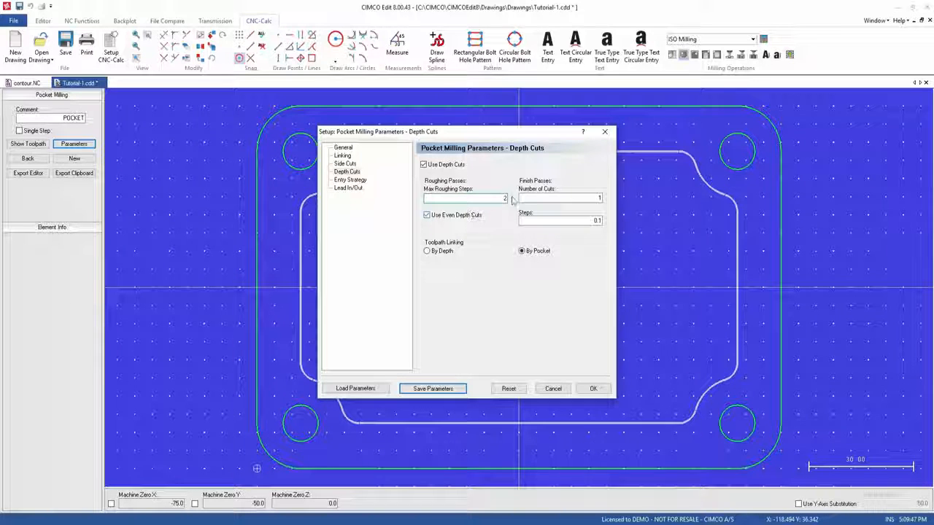
{"action": "double_click", "coordinate": [595, 198]}
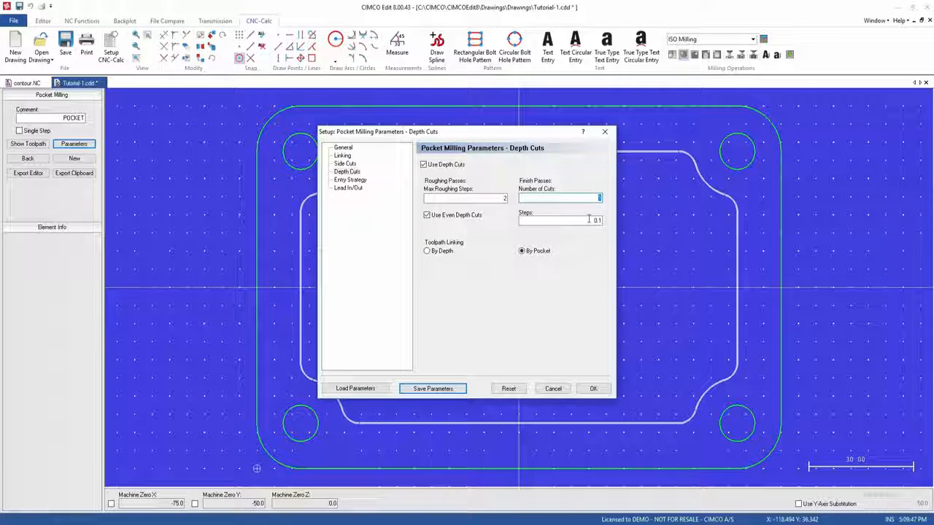
{"action": "double_click", "coordinate": [588, 219]}
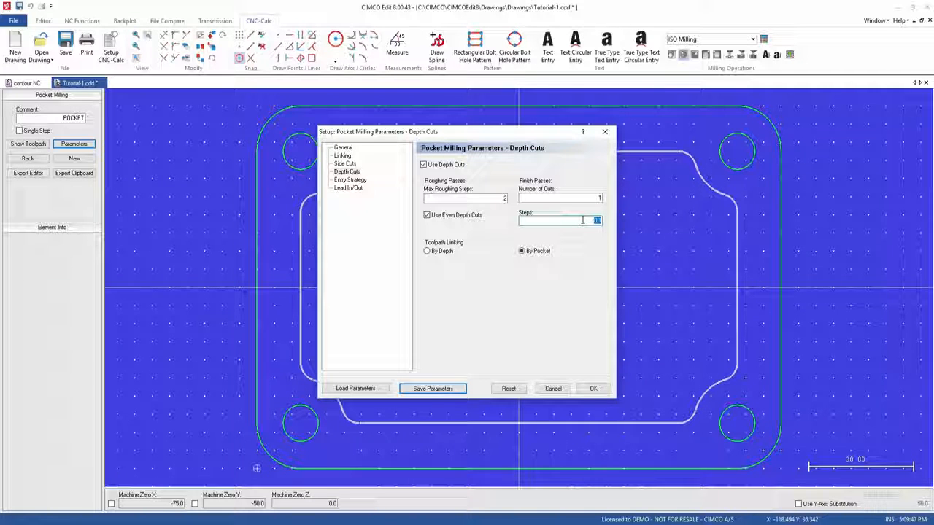
{"action": "type", "text": "0.1"}
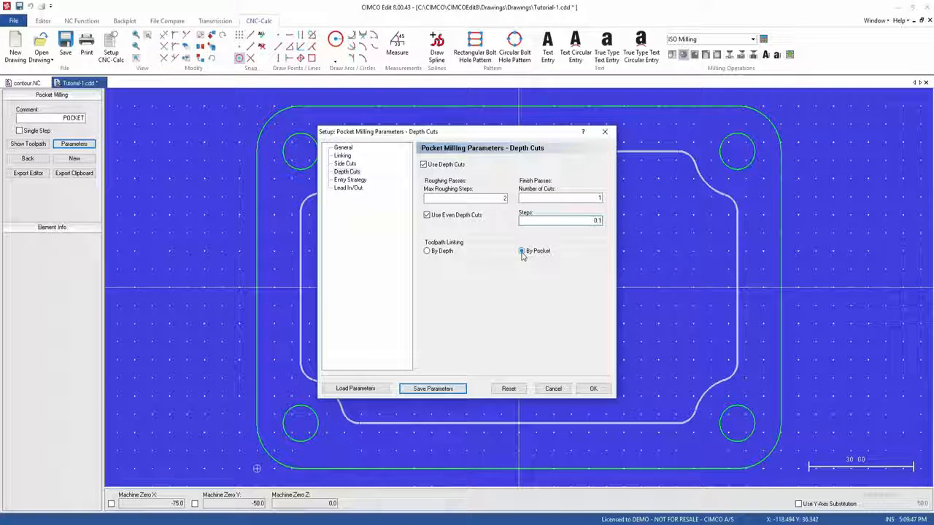
Step: Choose Helix Entry as the pocket's entry strategy and set the helix angle to 5
{"action": "left_click", "coordinate": [358, 180]}
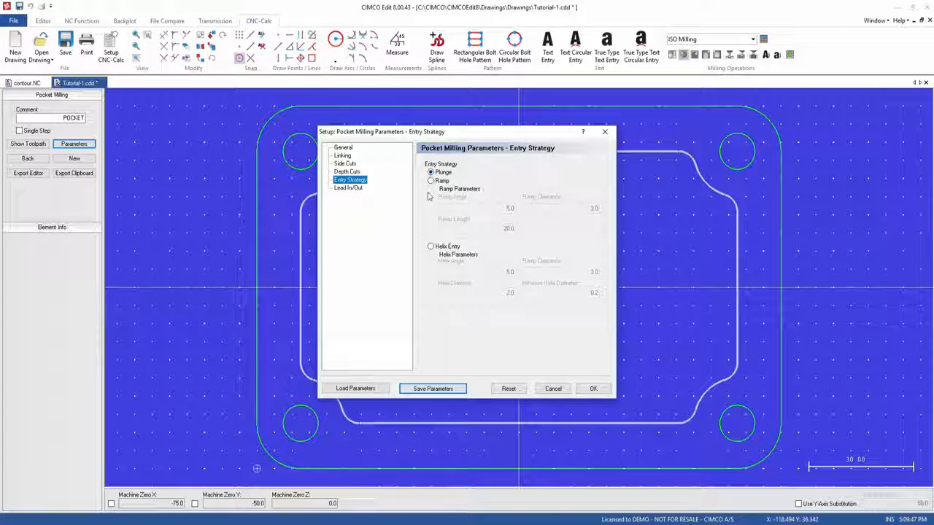
{"action": "left_click", "coordinate": [431, 248]}
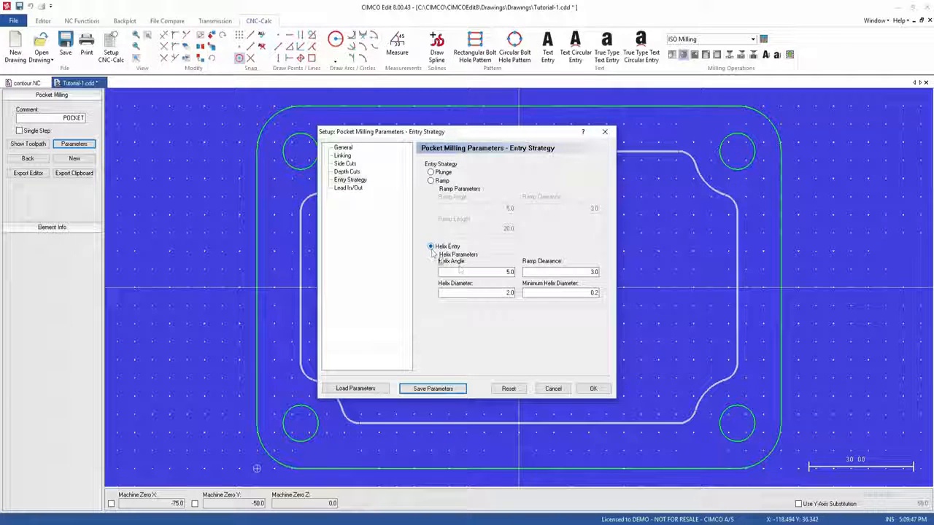
{"action": "left_click", "coordinate": [499, 272]}
{"action": "double_click", "coordinate": [500, 272]}
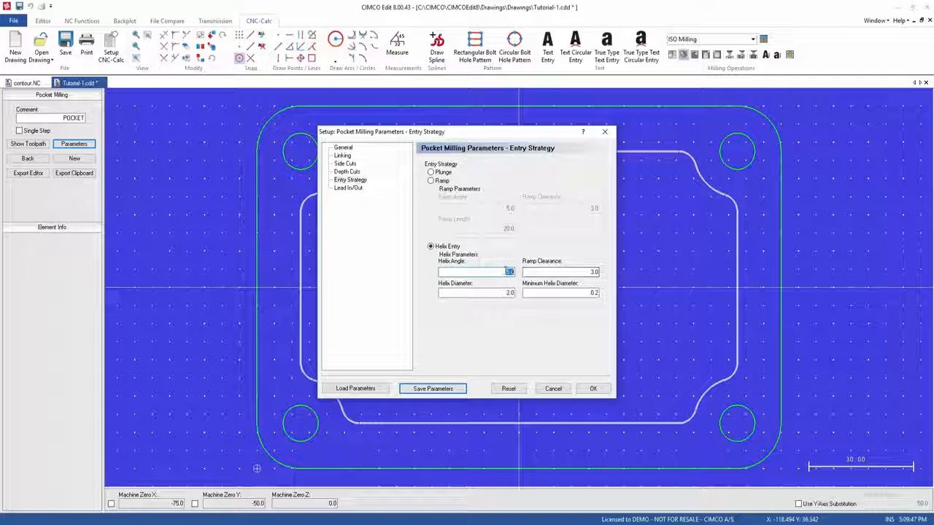
{"action": "type", "text": "5"}
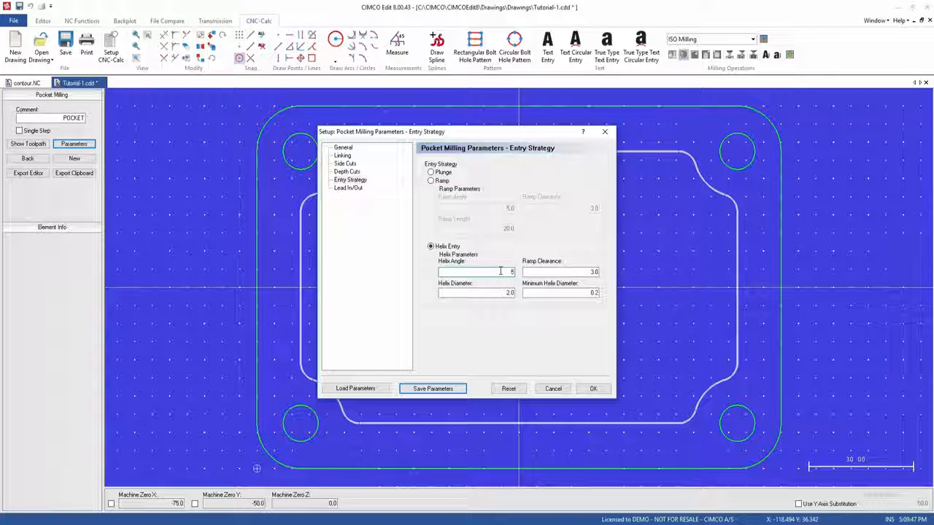
{"action": "key", "text": "BackSpace"}
{"action": "type", "text": "4"}
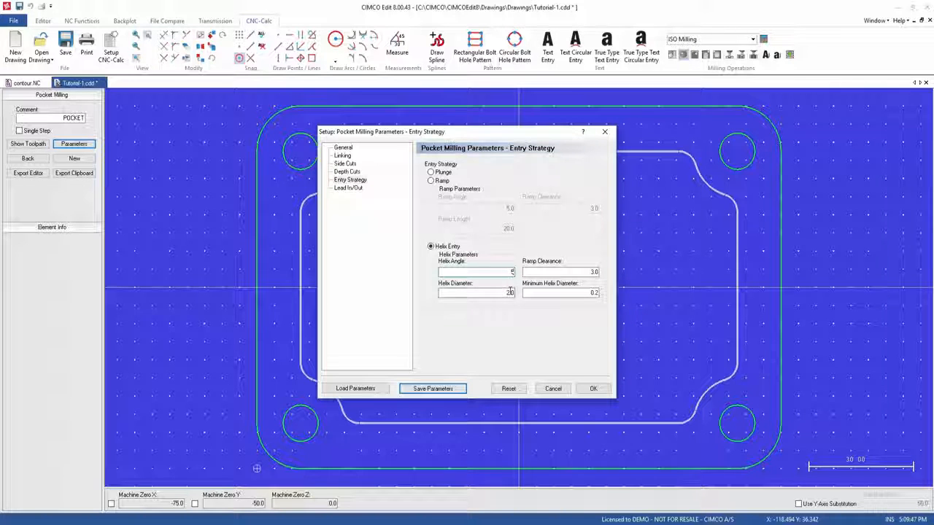
Step: Set the helix entry's diameter to 3, ramp clearance to 2 and minimum helix diameter to 0.2
{"action": "double_click", "coordinate": [509, 292]}
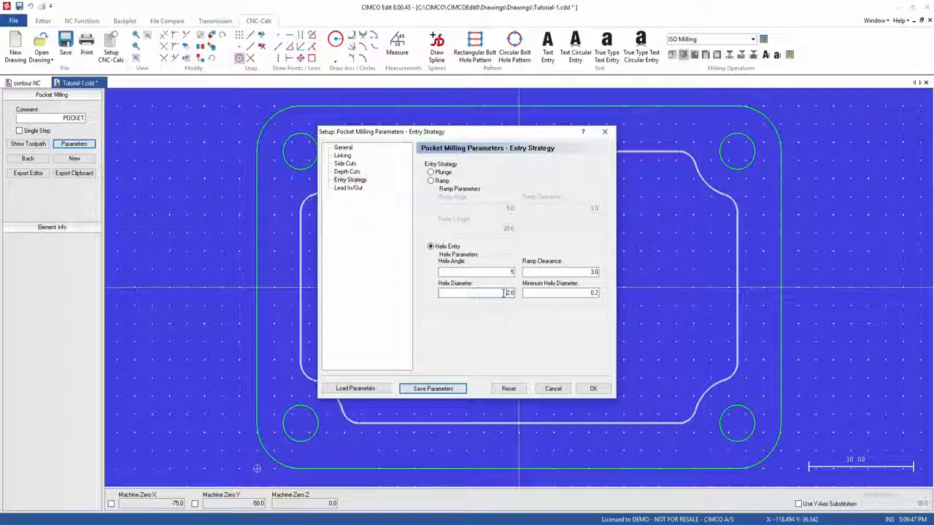
{"action": "left_click_drag", "start_coordinate": [504, 293], "coordinate": [516, 294]}
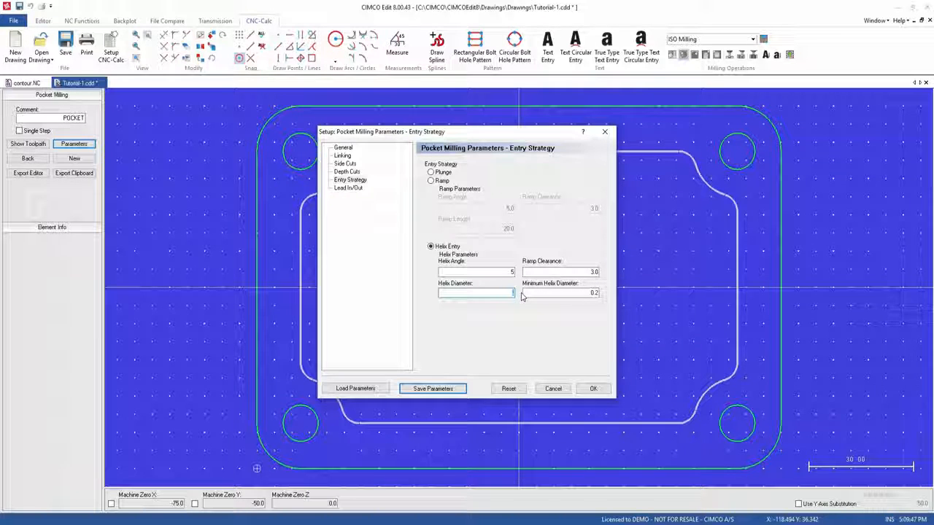
{"action": "type", "text": "3"}
{"action": "left_click", "coordinate": [591, 272]}
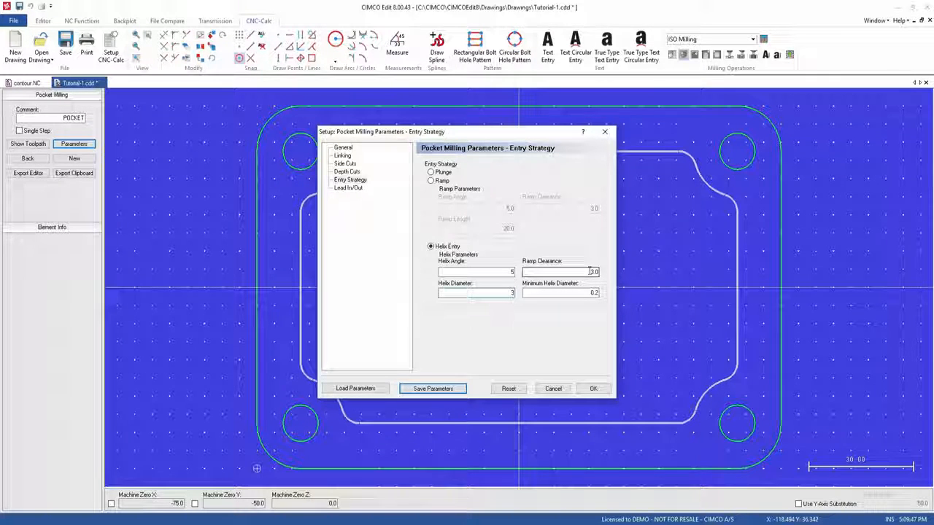
{"action": "left_click_drag", "start_coordinate": [589, 272], "coordinate": [604, 272]}
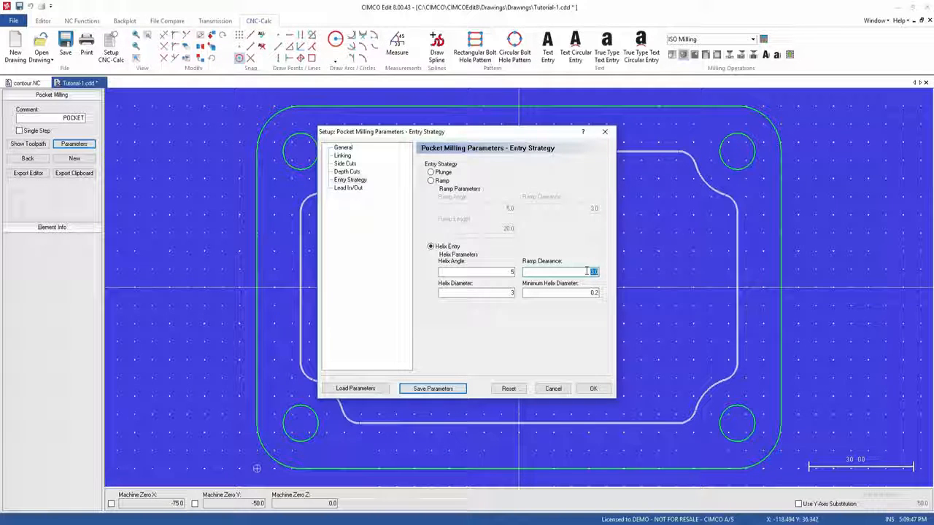
{"action": "type", "text": "2"}
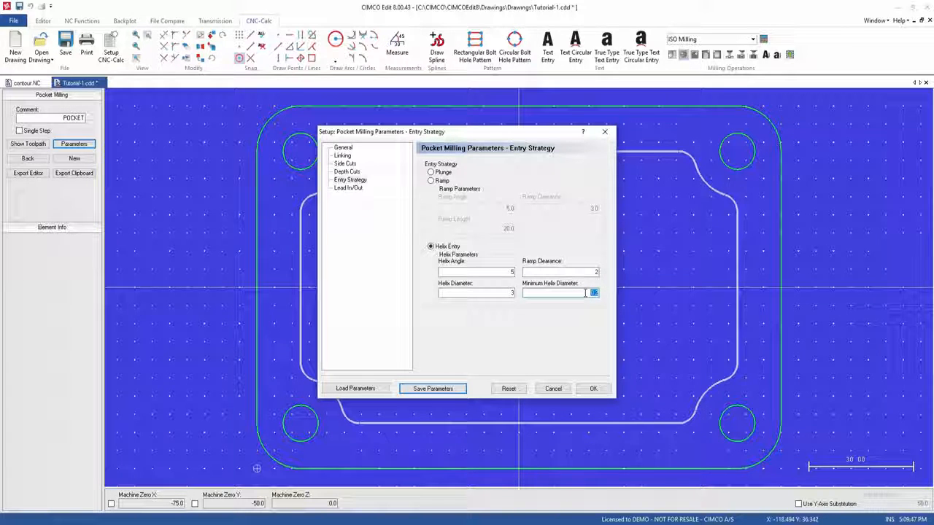
{"action": "type", "text": "0.2"}
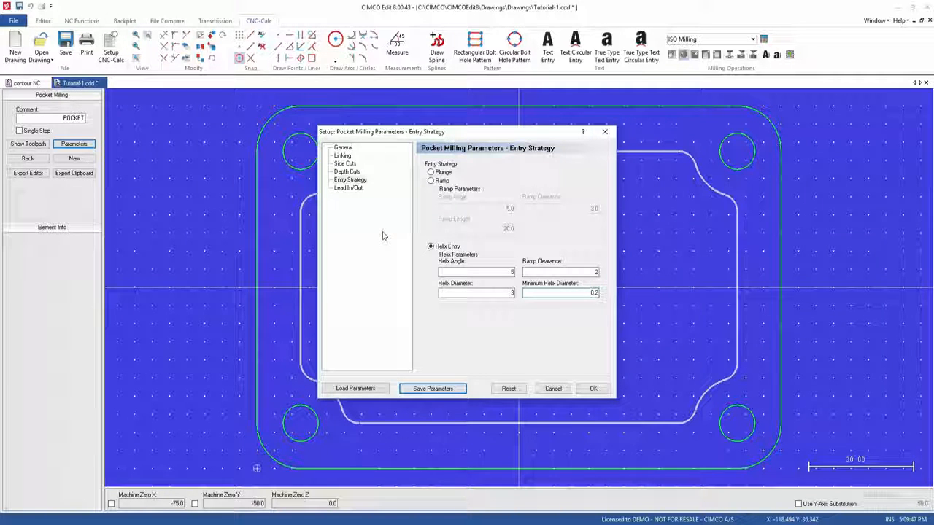
Step: Keep the lead in/out parameters and lead-in line enabled, and set the lead-in line length to 5
{"action": "left_click", "coordinate": [349, 188]}
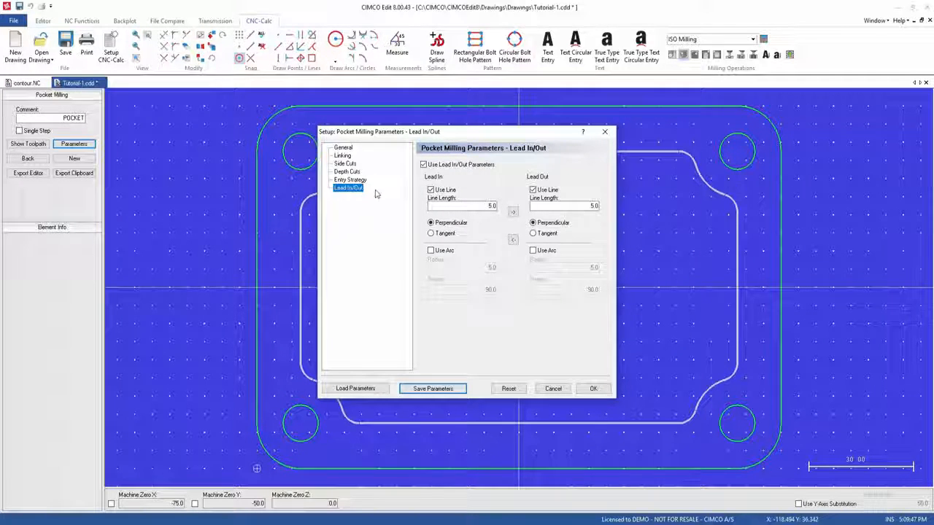
{"action": "left_click", "coordinate": [424, 166]}
{"action": "left_click", "coordinate": [424, 167]}
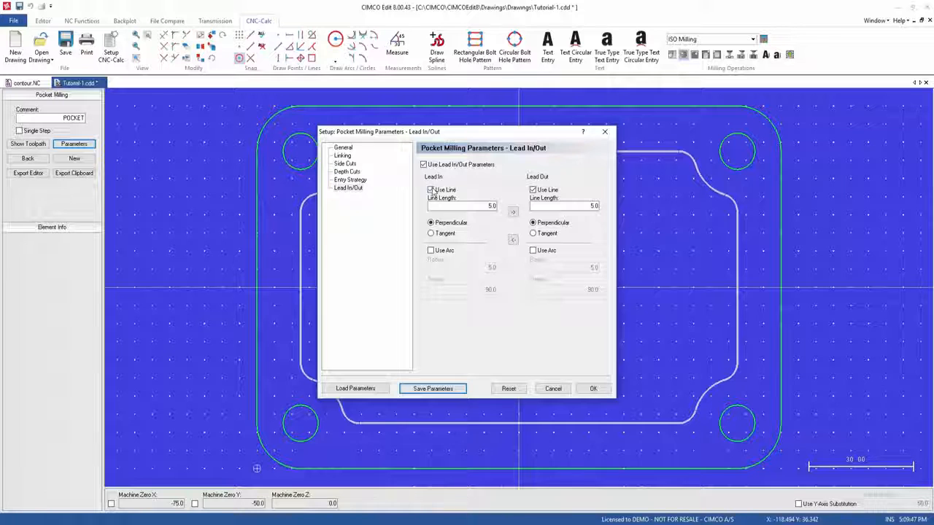
{"action": "left_click", "coordinate": [431, 191]}
{"action": "left_click", "coordinate": [491, 206]}
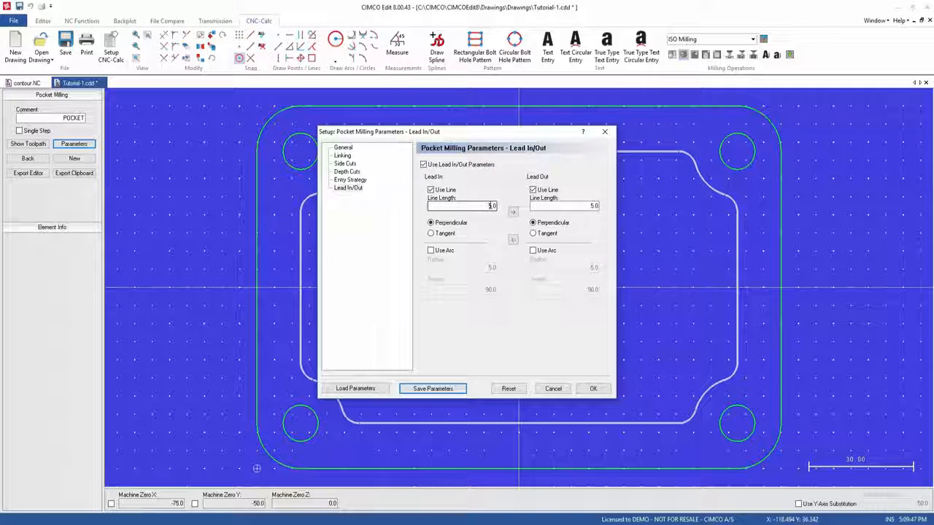
{"action": "left_click_drag", "start_coordinate": [502, 207], "coordinate": [482, 205]}
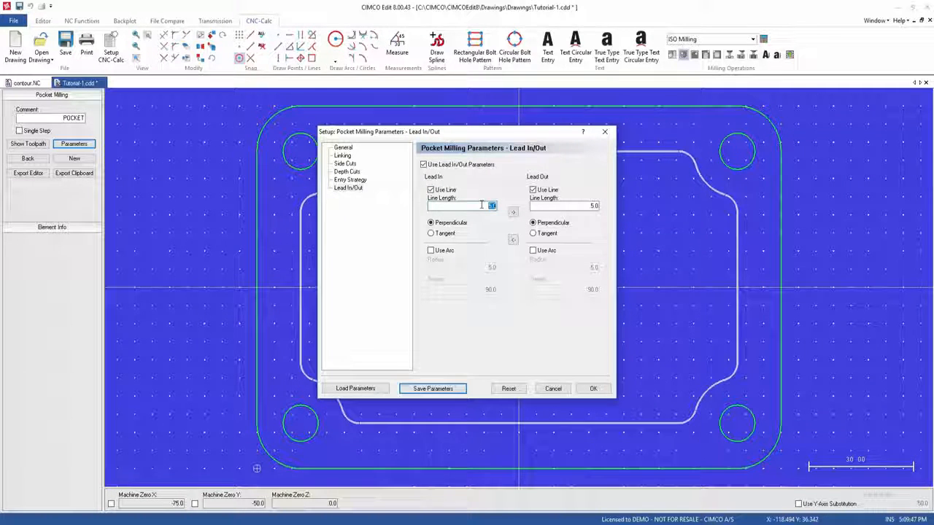
{"action": "type", "text": "5"}
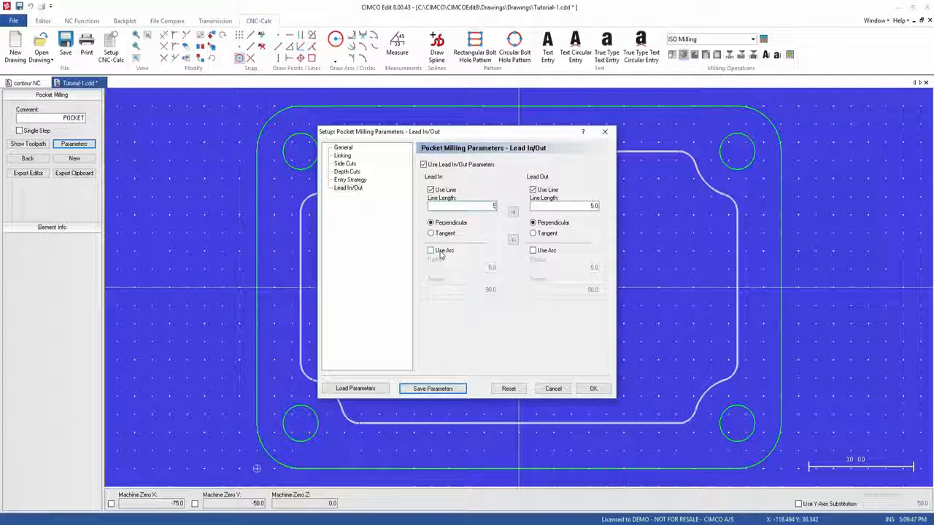
Step: Enable the arc for the pocket's lead-in and set its radius to 5 and sweep to 90
{"action": "left_click", "coordinate": [440, 253]}
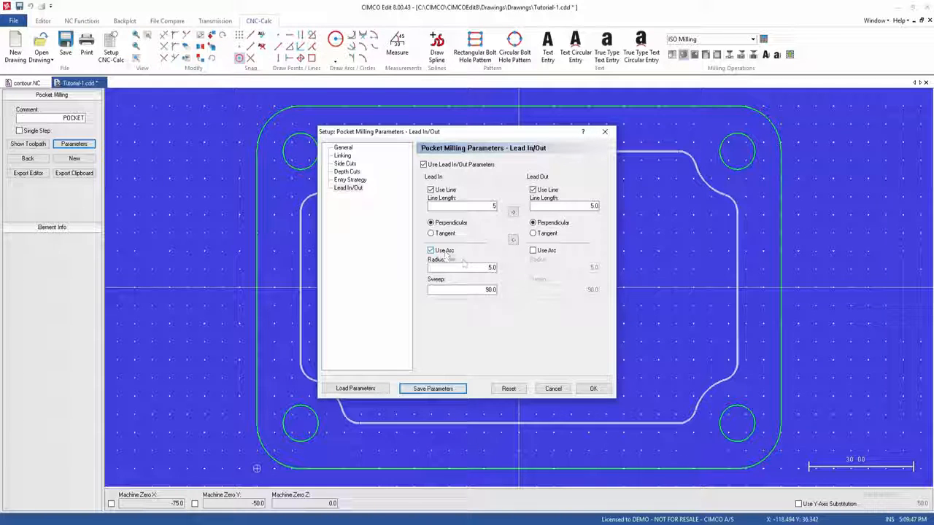
{"action": "double_click", "coordinate": [492, 268]}
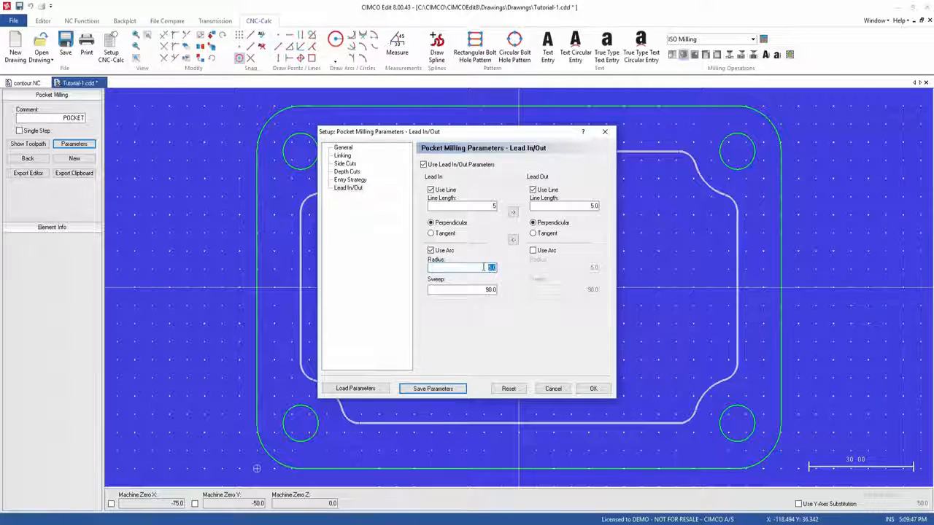
{"action": "type", "text": "5"}
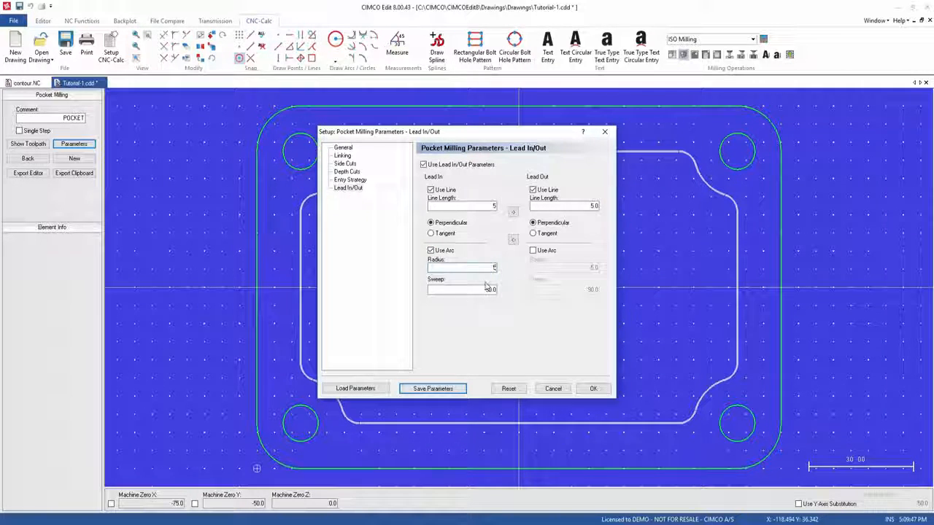
{"action": "double_click", "coordinate": [488, 290]}
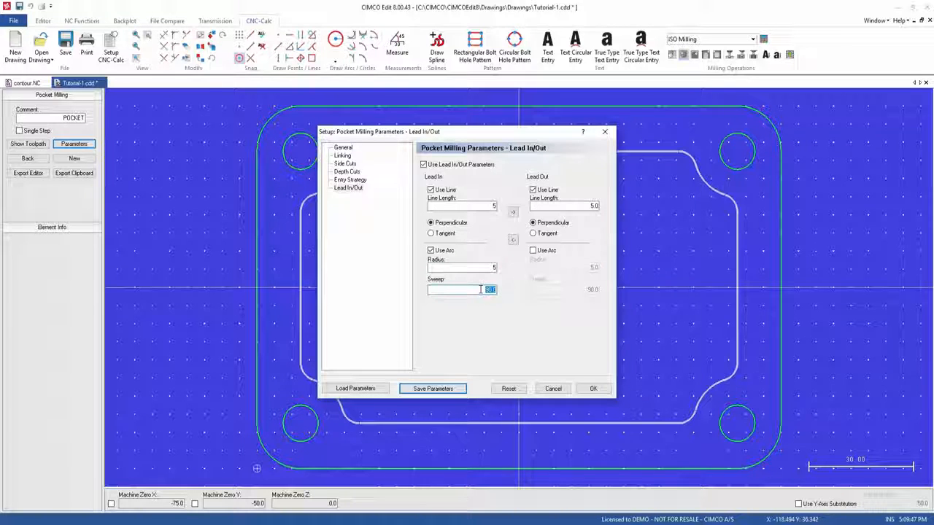
{"action": "type", "text": "90"}
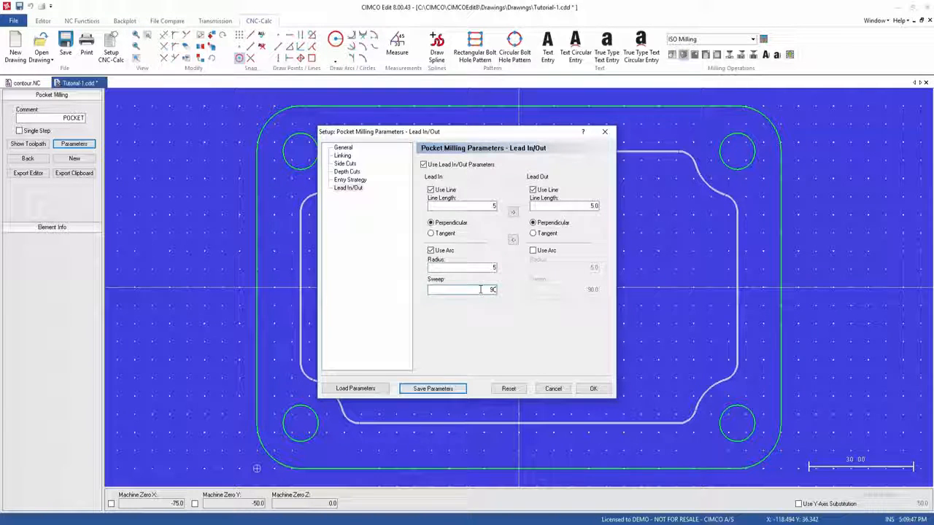
Step: Copy the lead-in settings to the lead-out, accept the parameters and show the pocket's toolpath
{"action": "left_click", "coordinate": [514, 213]}
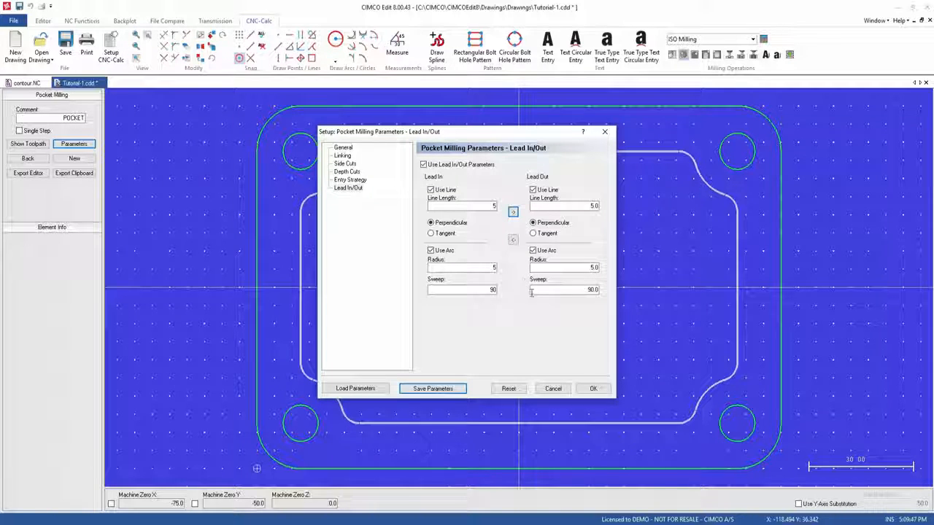
{"action": "left_click", "coordinate": [591, 391]}
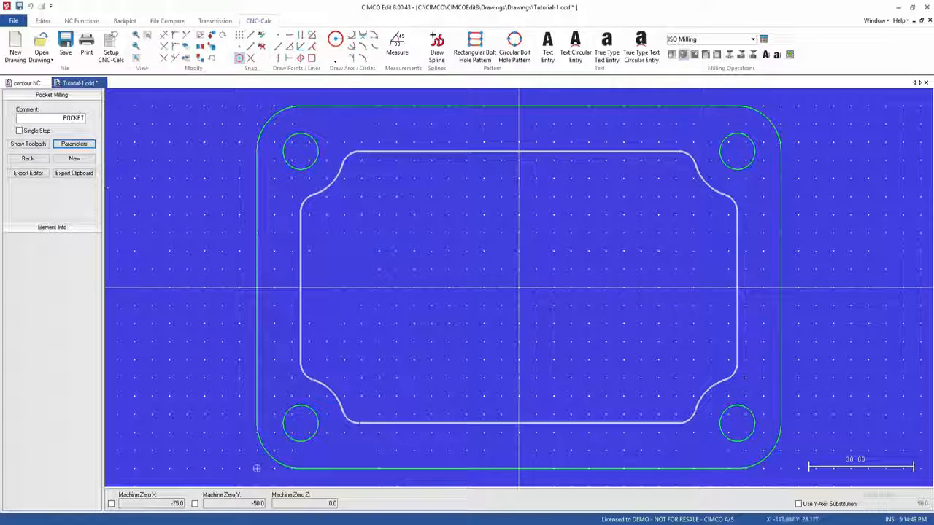
{"action": "left_click", "coordinate": [29, 144]}
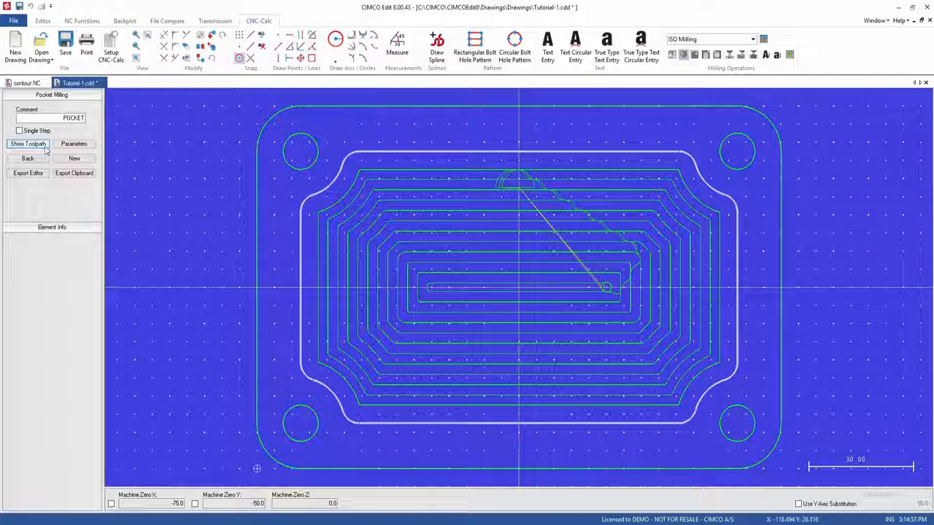
Step: Export the pocket toolpath to the clipboard and paste it into contour.NC just before the N165 M30 line
{"action": "left_click", "coordinate": [80, 175]}
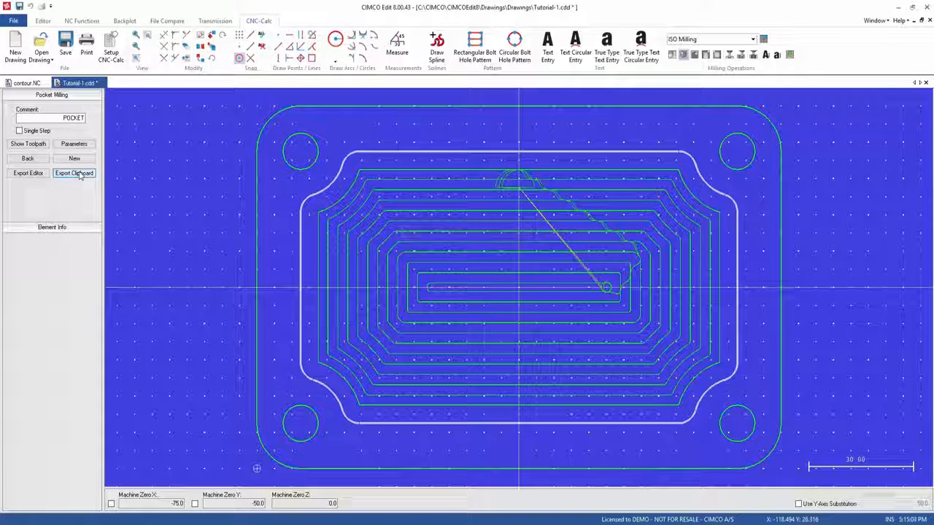
{"action": "left_click", "coordinate": [26, 84]}
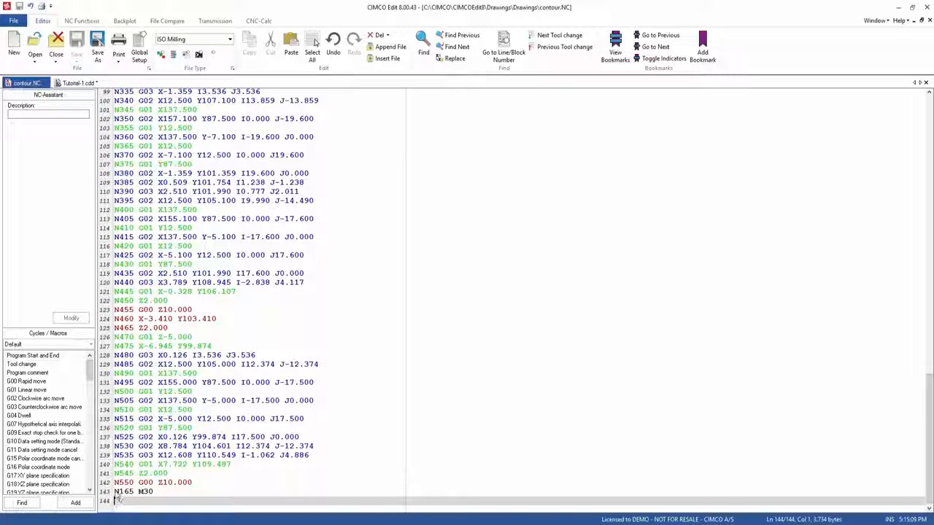
{"action": "left_click", "coordinate": [115, 494]}
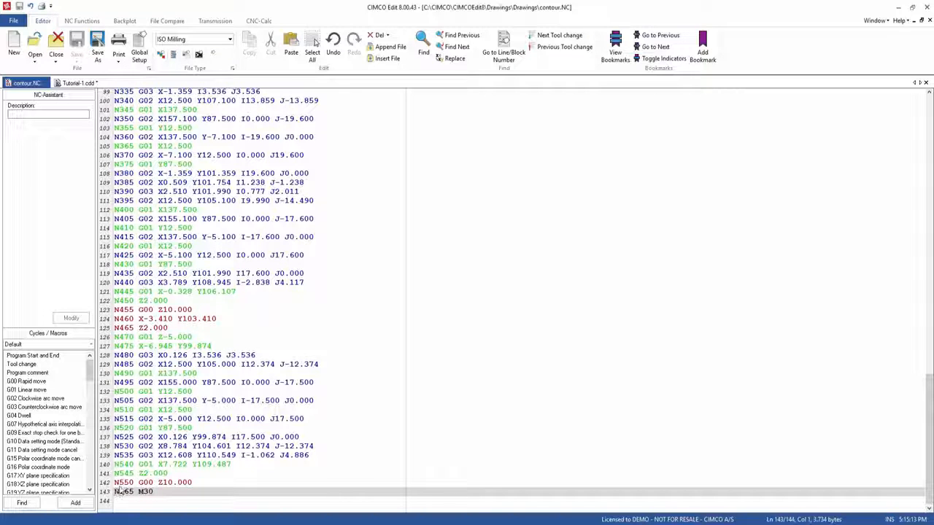
{"action": "key", "text": "ctrl+v"}
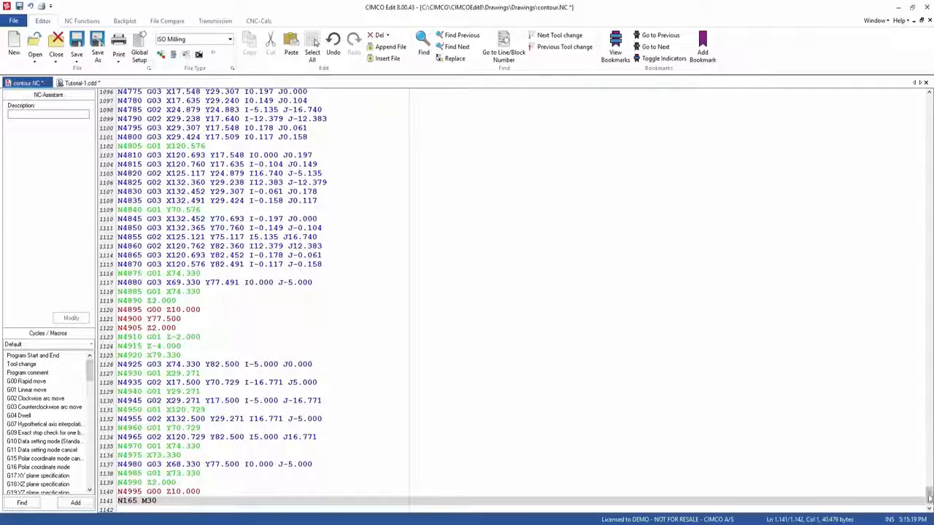
Step: Locate the start of the pasted pocket code in contour.NC and select its N10 (POCKET) comment line
{"action": "left_click_drag", "start_coordinate": [929, 495], "coordinate": [917, 231]}
{"action": "left_click_drag", "start_coordinate": [915, 203], "coordinate": [925, 143]}
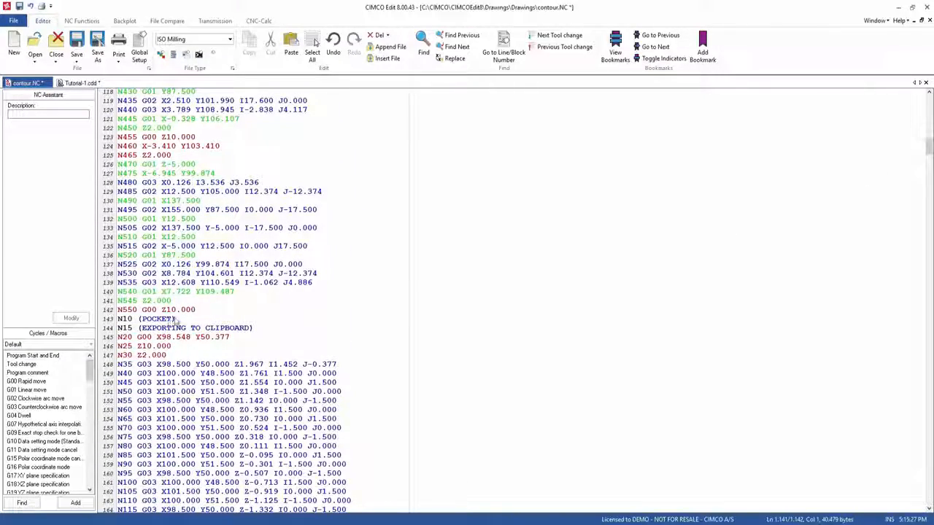
{"action": "left_click_drag", "start_coordinate": [175, 320], "coordinate": [113, 323]}
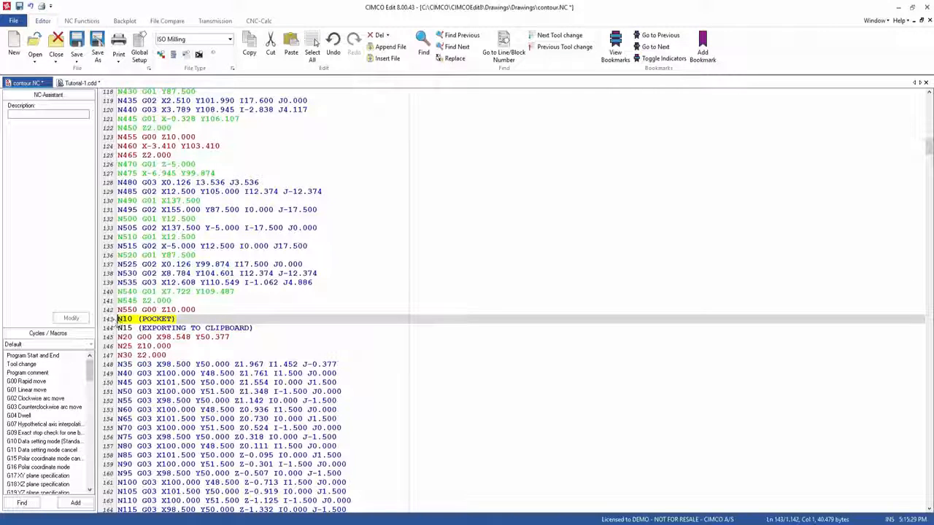